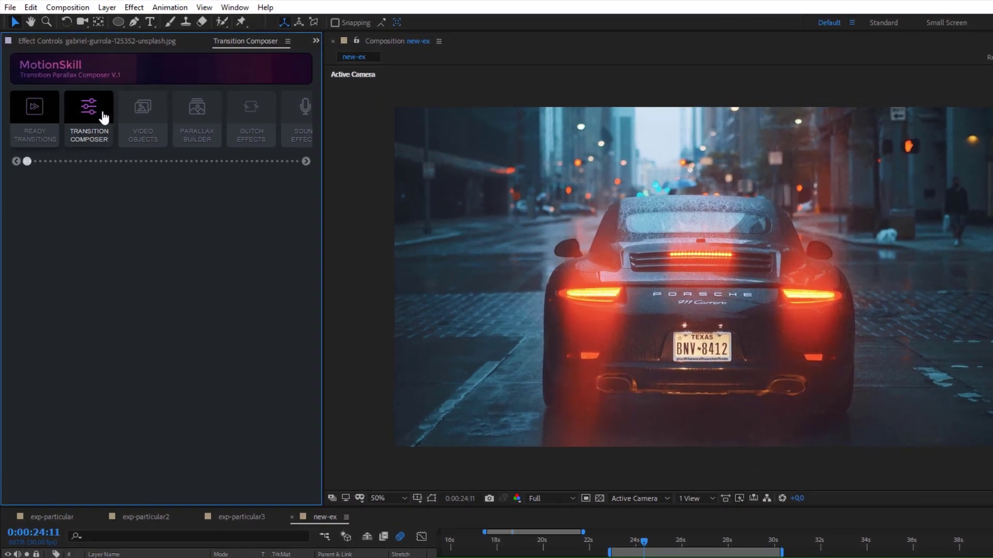
Look at the Particle Transition effects available among the out transitions of the Transition Composer
left_click_drag(362, 249, 358, 440)
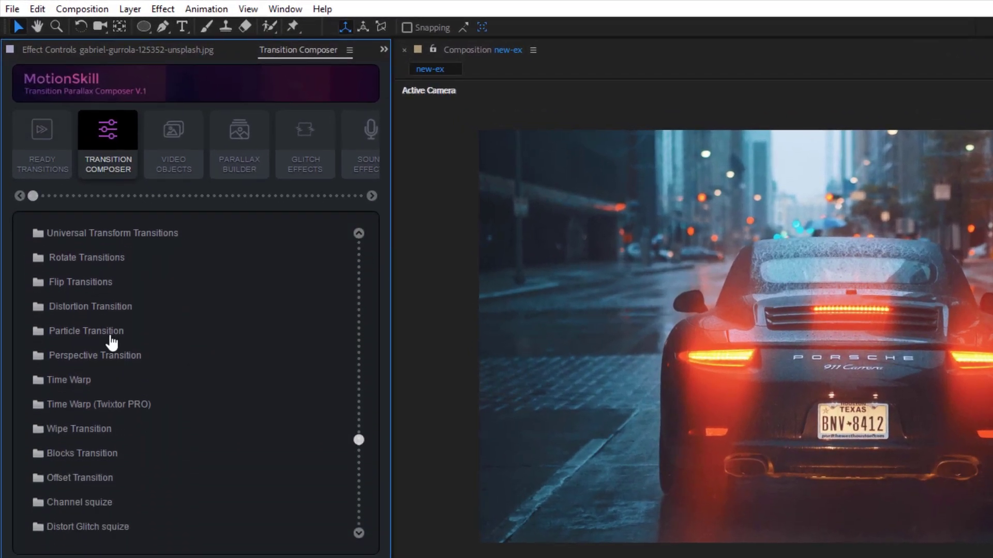
left_click(111, 333)
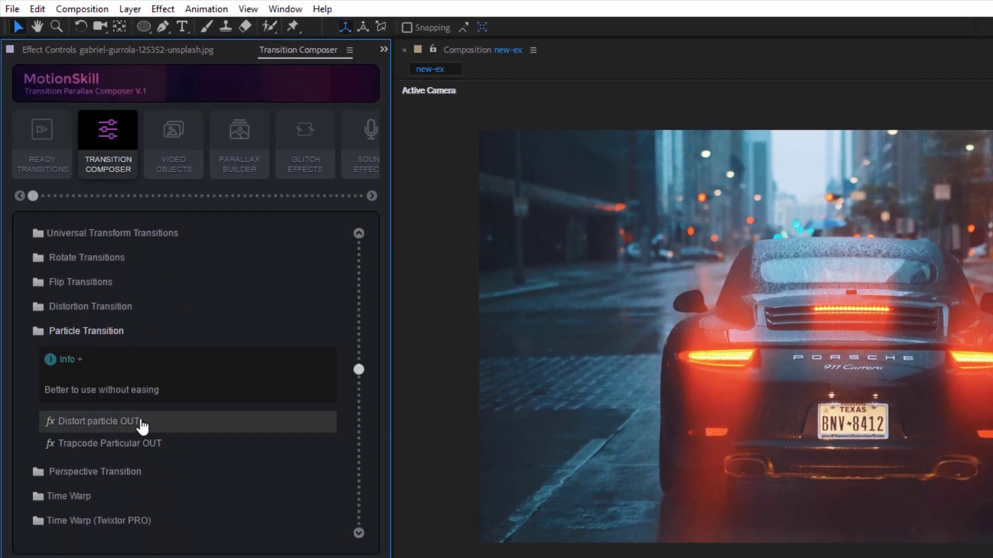
Add the ready-made Trapcode Particular transition Zoom in With Particles with a length of 60 and Soft Ease
left_click(40, 158)
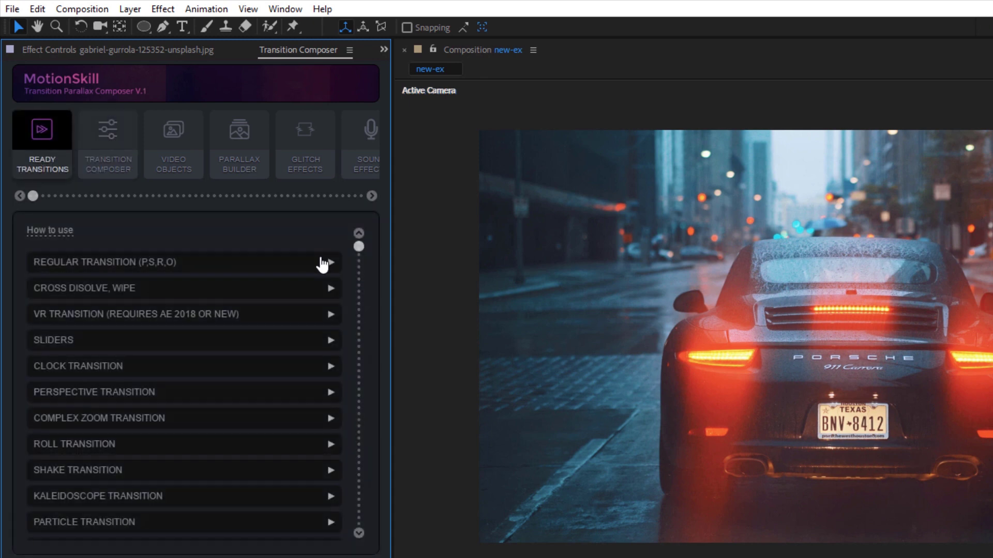
left_click_drag(363, 249, 356, 507)
left_click(232, 478)
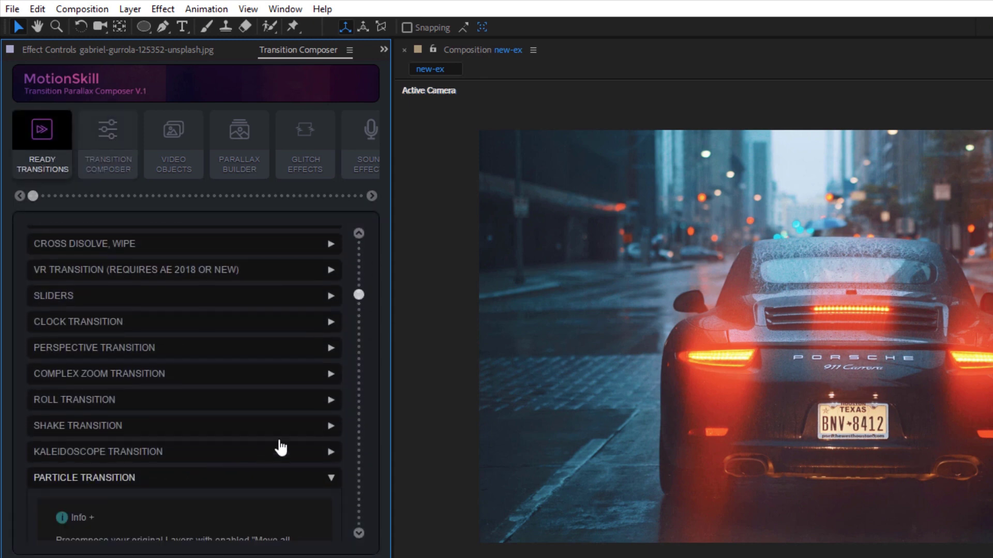
scroll(303, 354, "down", 3)
scroll(304, 359, "down", 4)
left_click(129, 462)
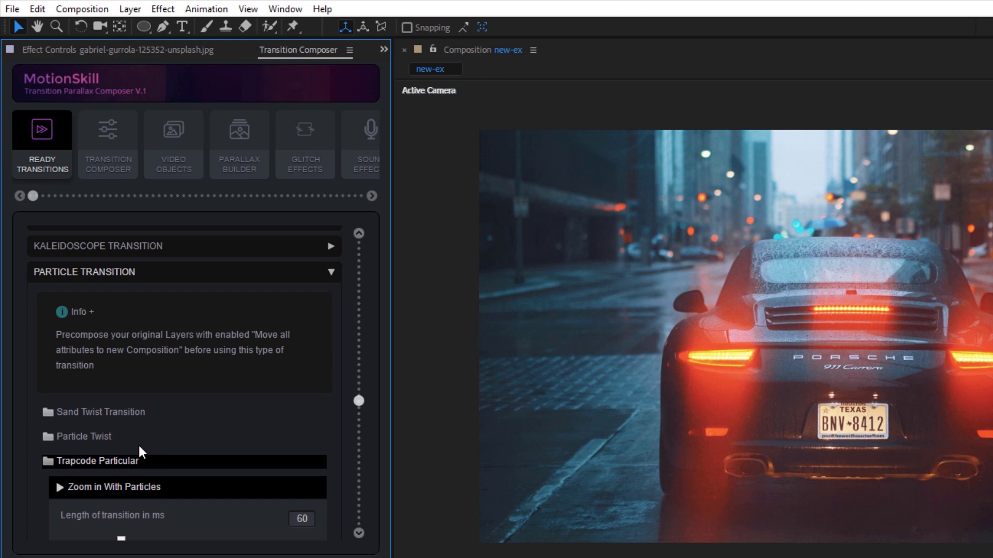
scroll(210, 354, "down", 3)
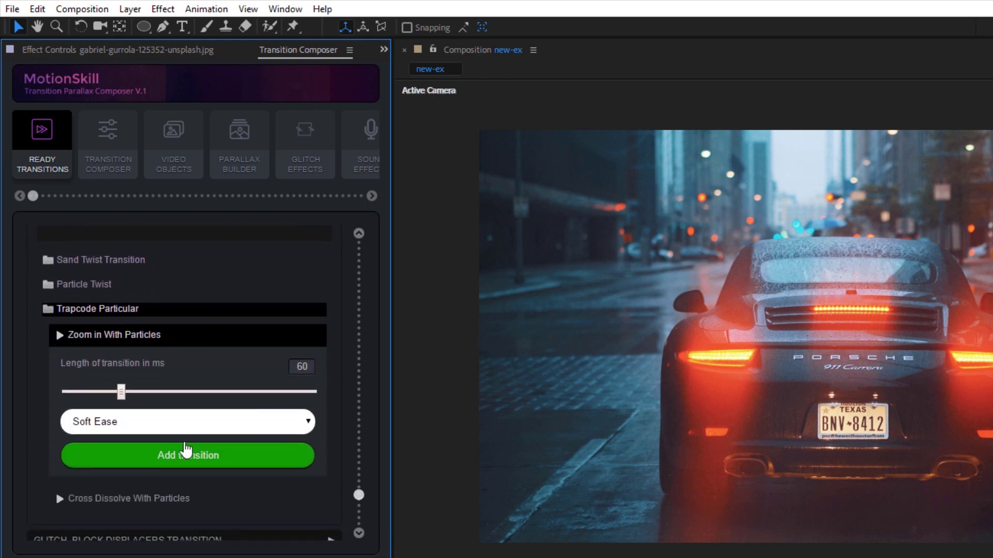
left_click(189, 459)
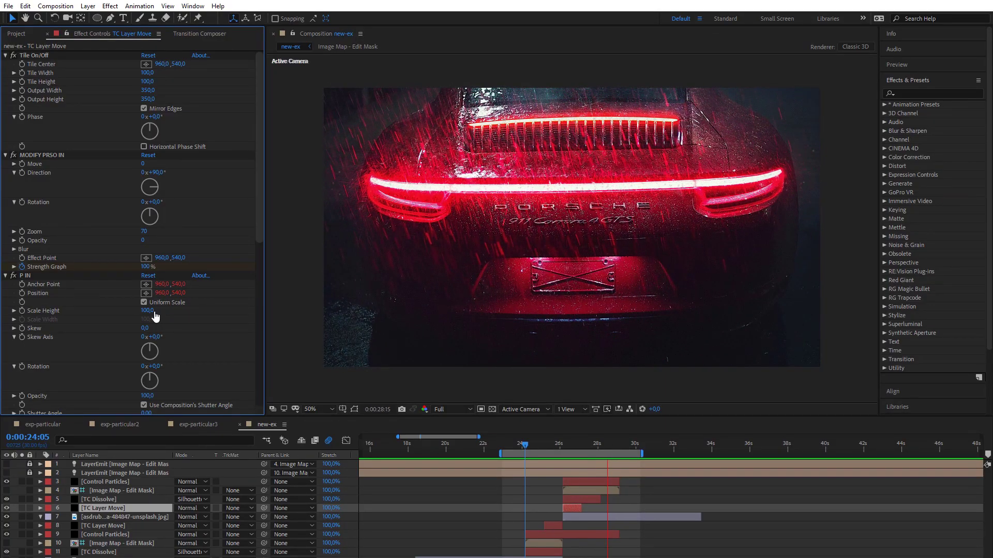
Stop the preview, select the outgoing TC Dissolve layer and view the transition at 0:00:25:22
key("space")
left_click(590, 557)
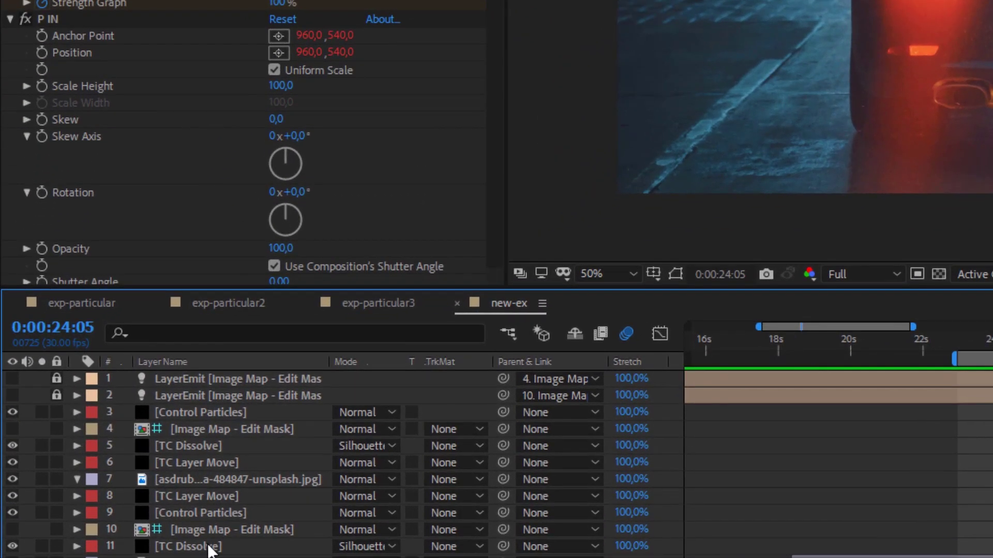
left_click(110, 552)
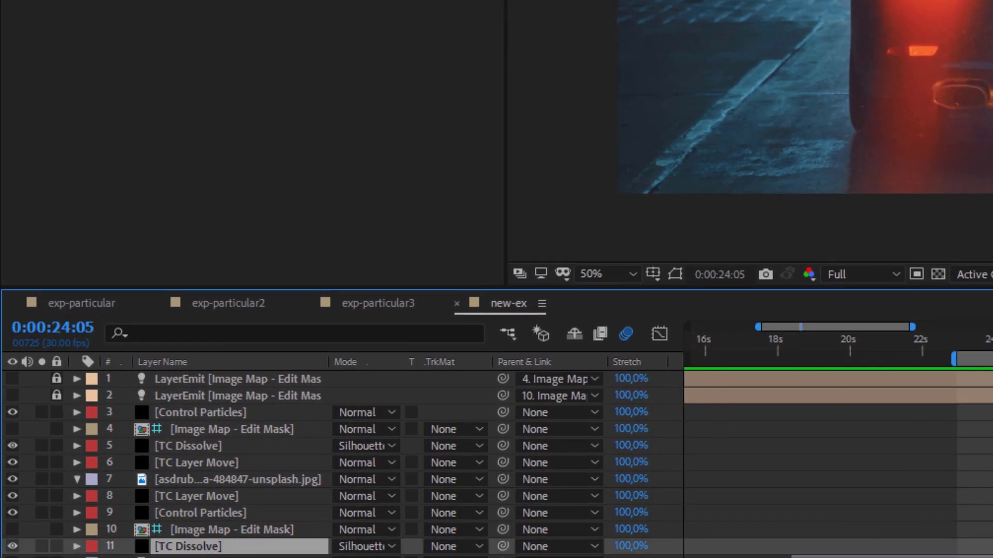
left_click_drag(596, 431, 555, 446)
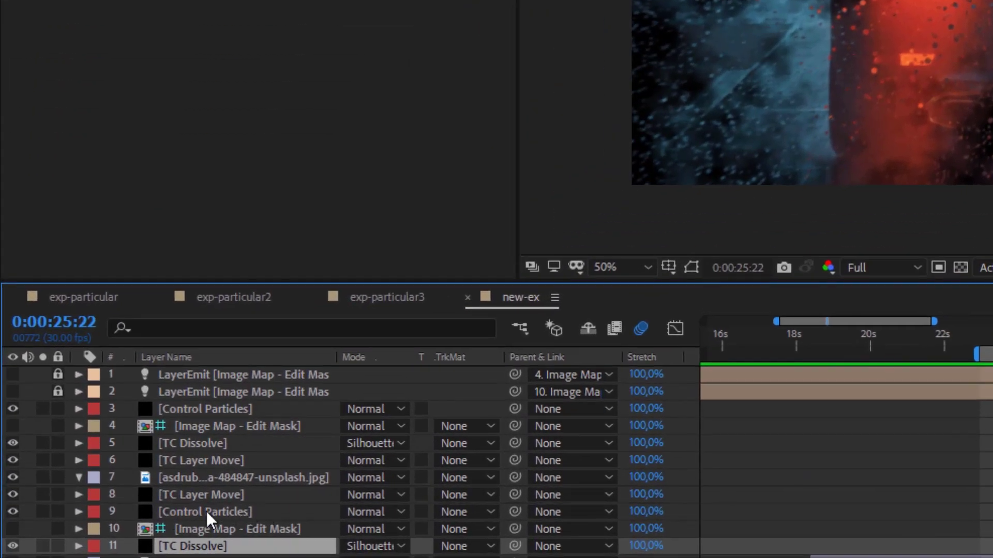
Set the particle Size to 5 in TC Particular Control on the outgoing image's Control Particles layer
left_click(206, 510)
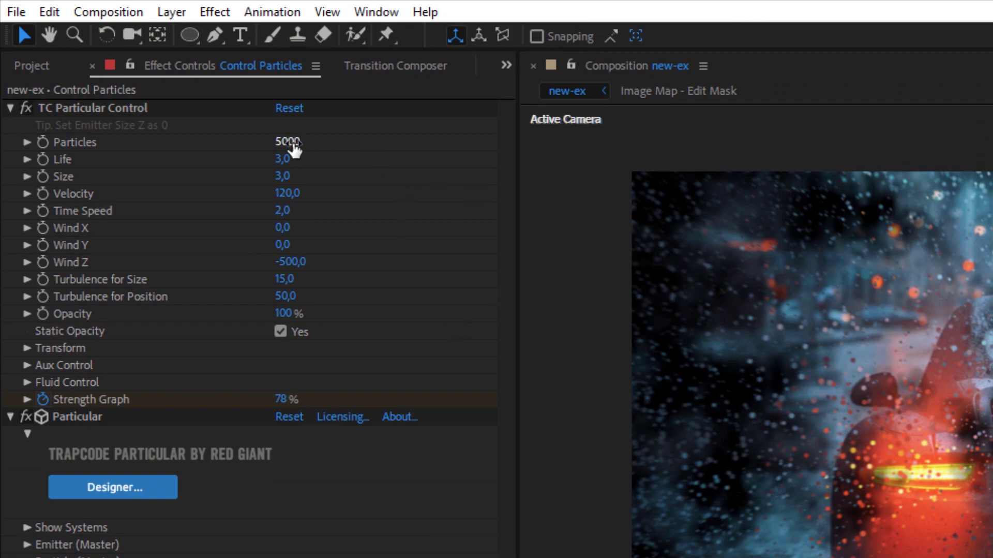
left_click(283, 177)
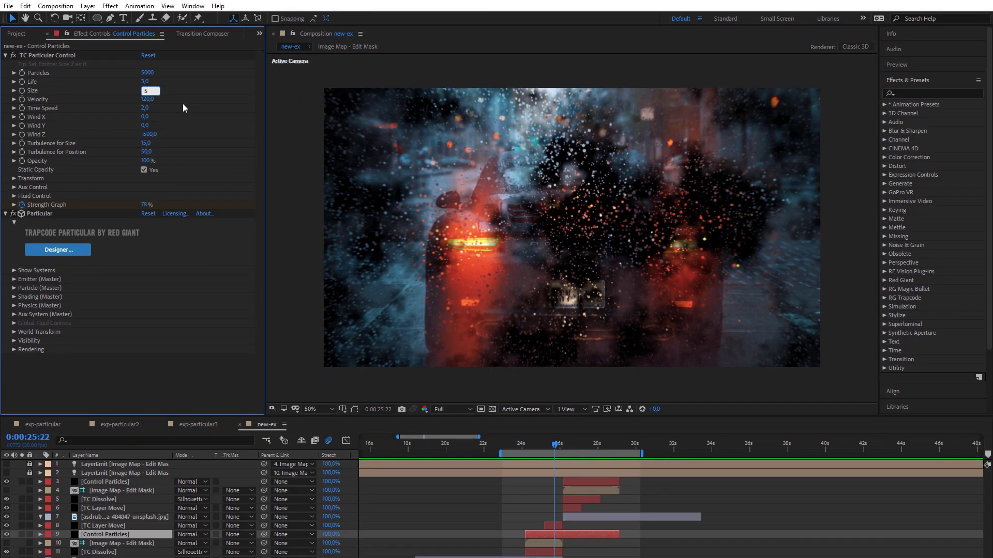
type("5")
key("Return")
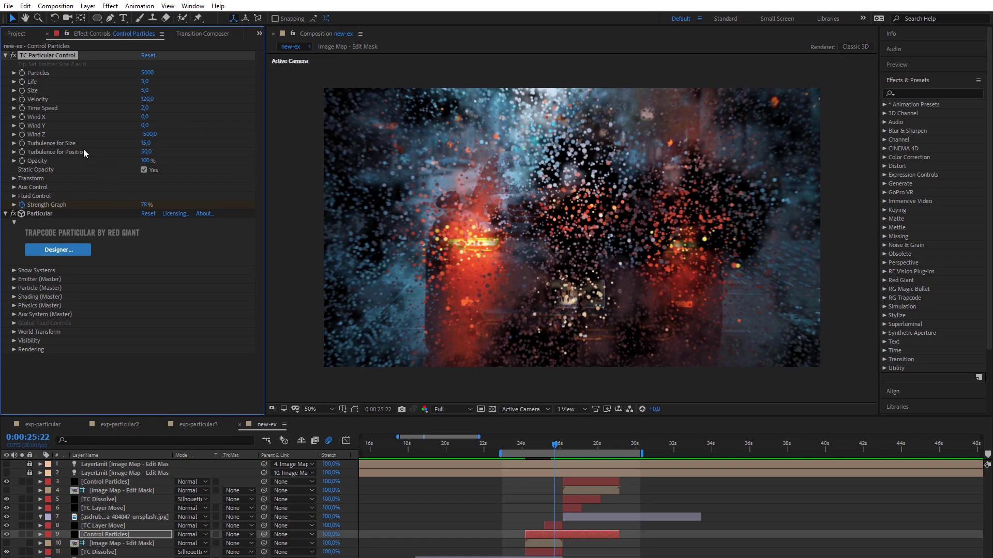
Adjust the particle controls to Velocity 190, Wind Z -770, Turbulence for Size 29 and for Position 73, Aux Strength 45, and Particles 2000
left_click_drag(132, 134, 136, 135)
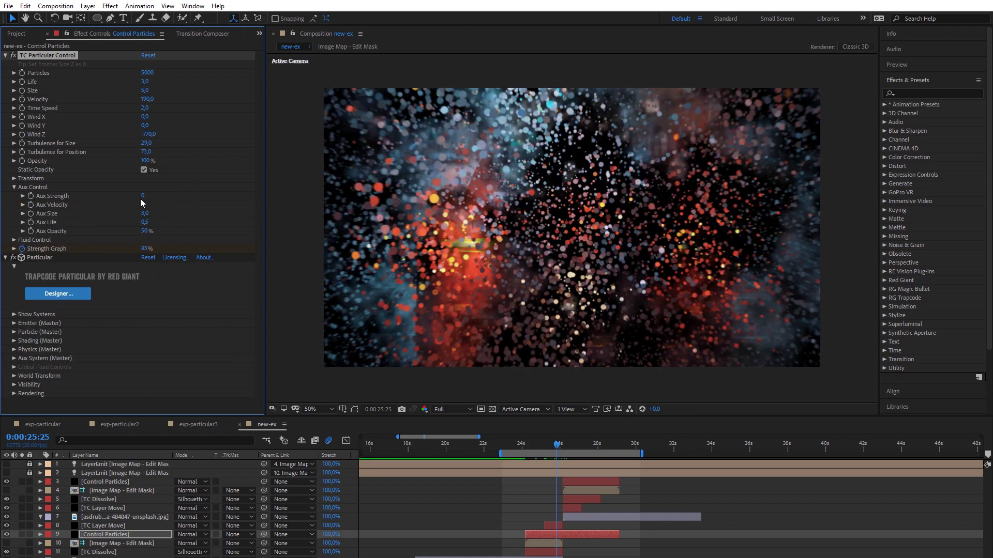
left_click_drag(141, 200, 158, 210)
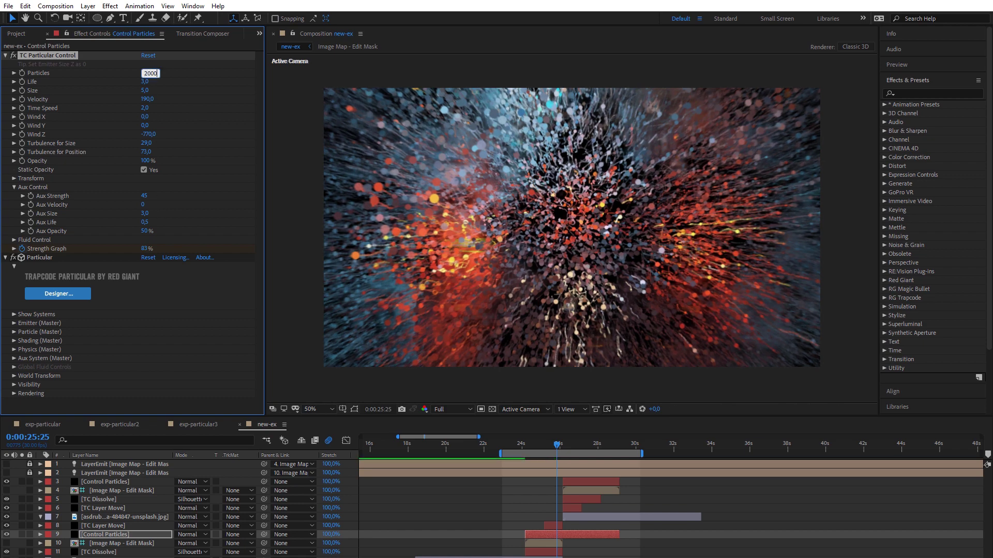
key("Return")
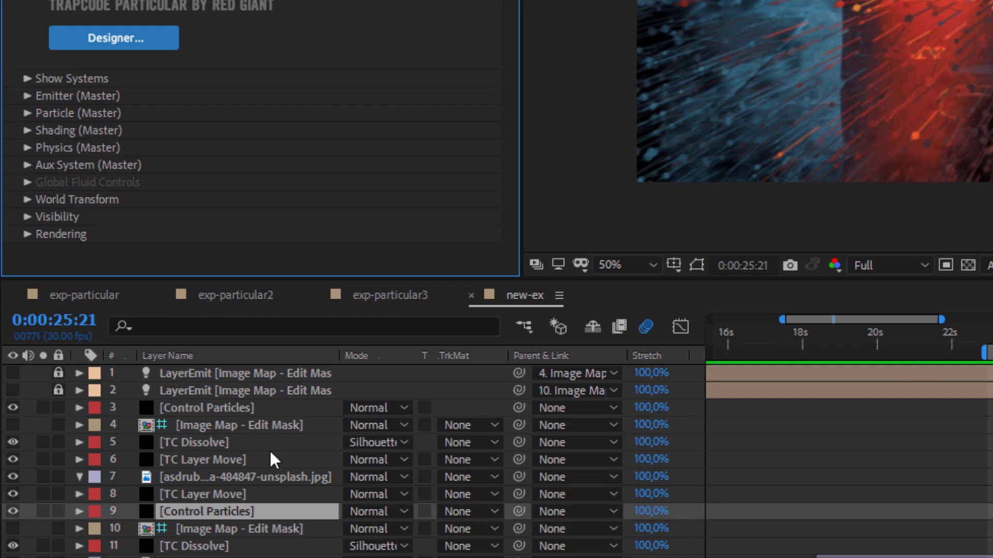
Set the outgoing TC Layer Move rotation to 42° and enable its Tile On/Off effect, checking the frame at 0:00:25:27
left_click(217, 494)
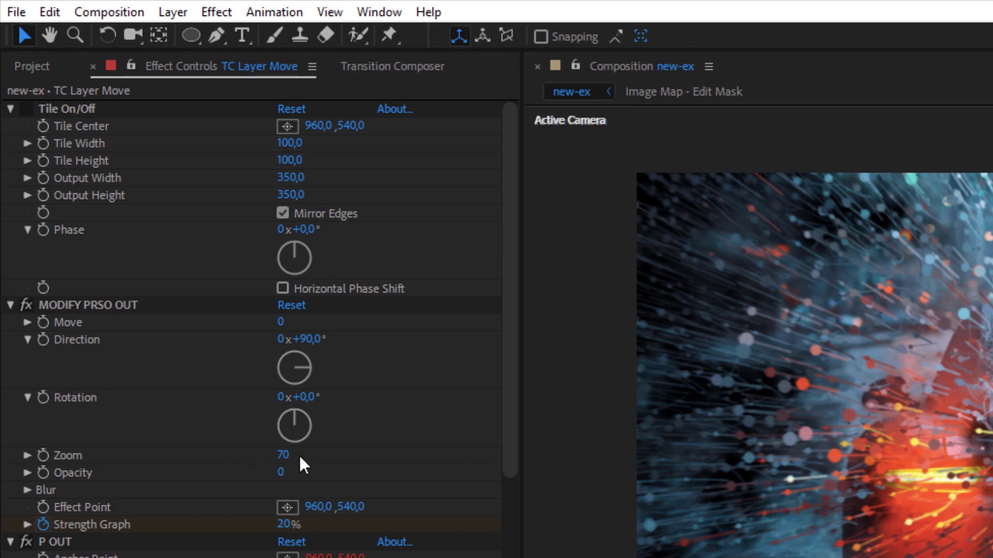
left_click_drag(297, 411, 305, 414)
left_click(553, 444)
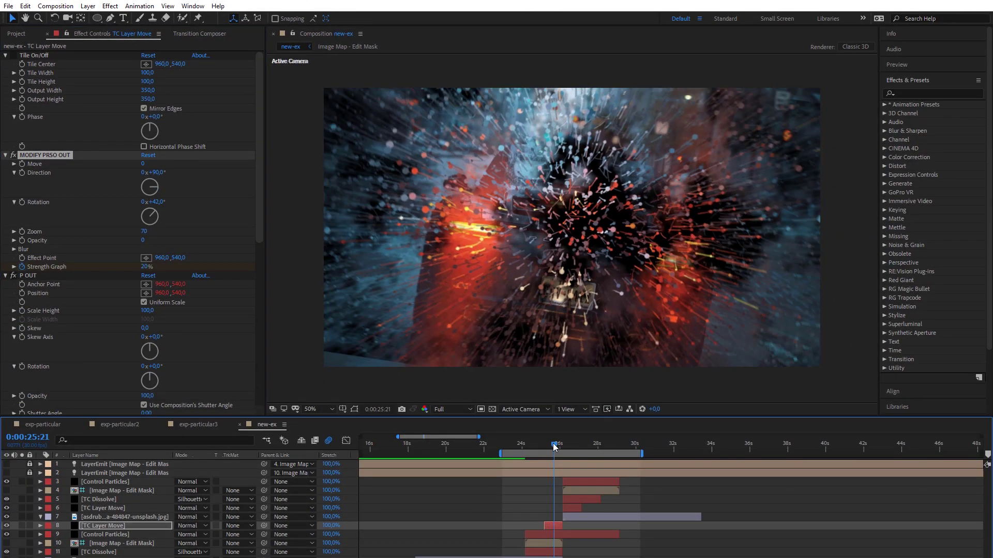
left_click_drag(553, 446, 558, 447)
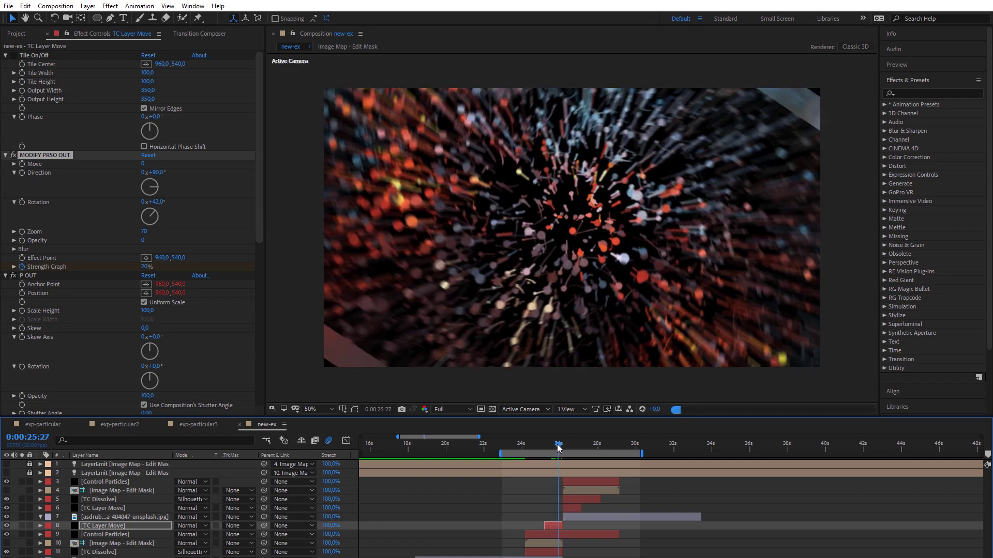
left_click(14, 56)
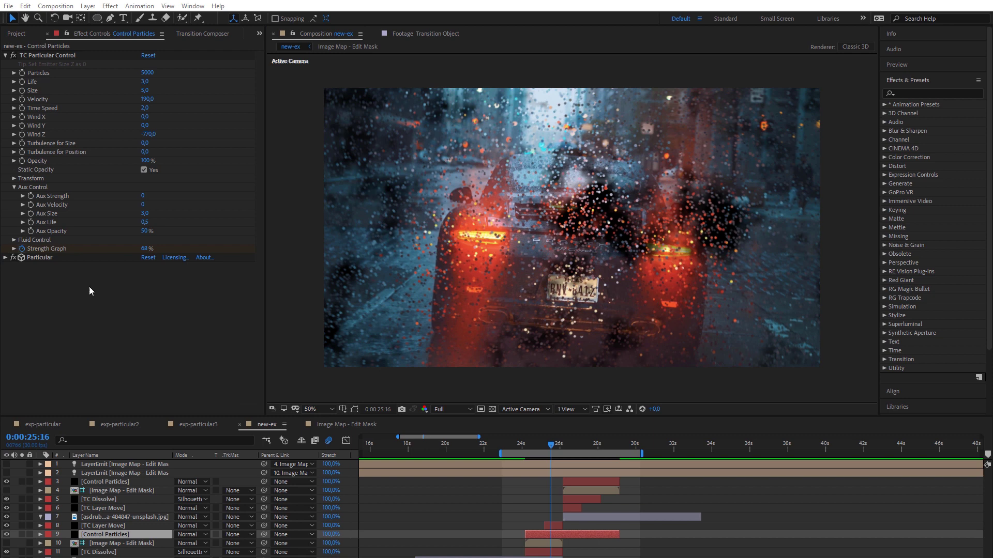
Change Particular's Particle Type to Cloudlet and set the particle Size to 7 on the Control Particles layer
left_click(102, 278)
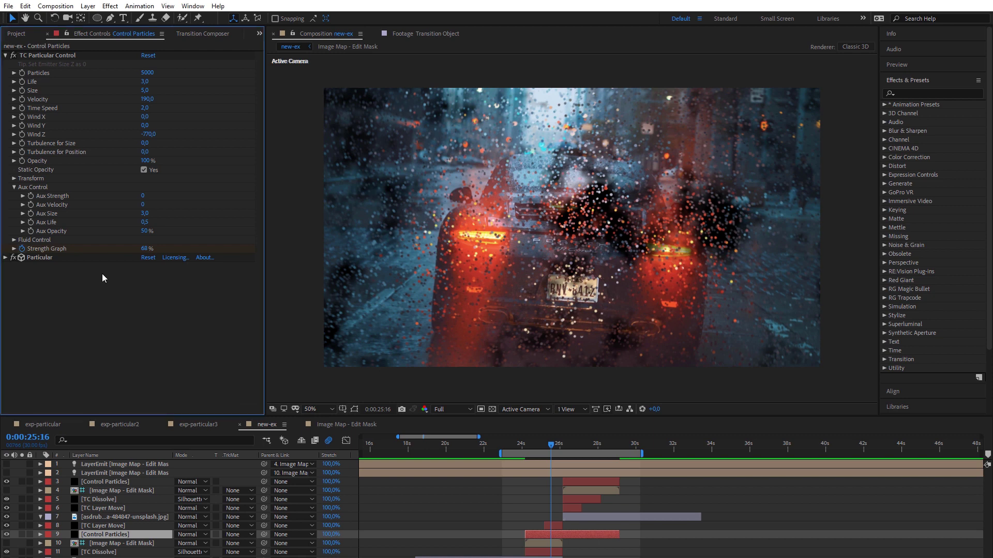
left_click(5, 258)
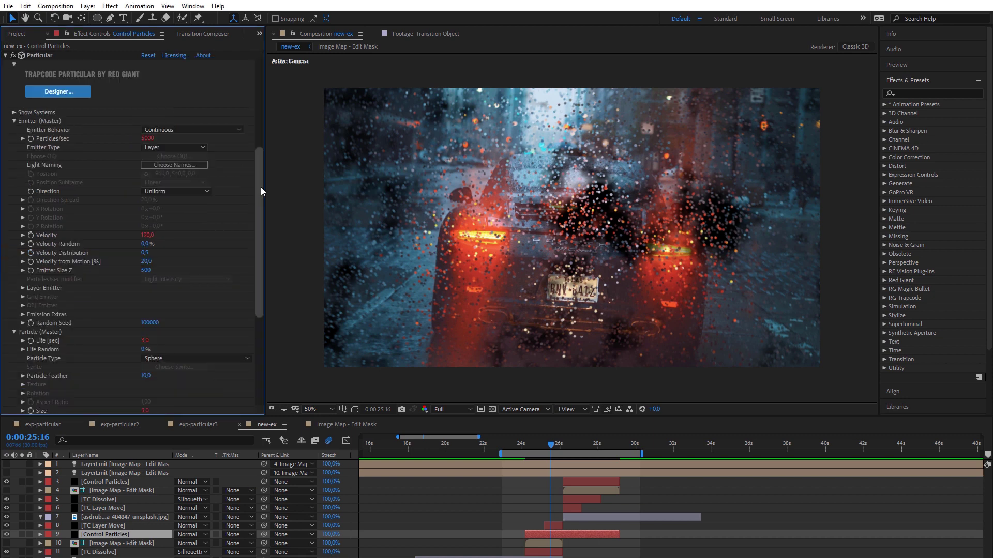
left_click_drag(261, 186, 271, 78)
left_click(182, 173)
left_click(187, 218)
type("7")
Set Particles to 1000 and Turbulence for Size to 60 in TC Particular Control
left_click(146, 72)
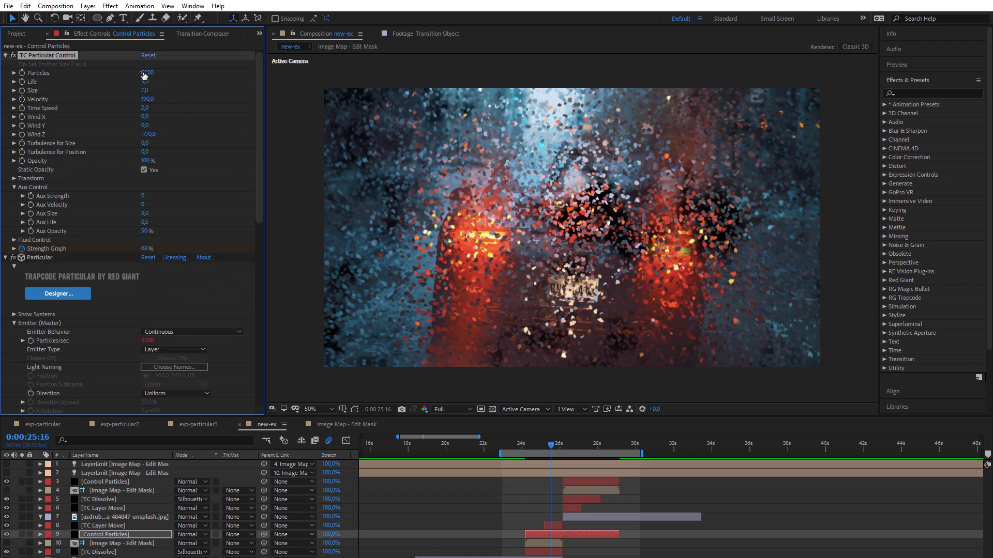
type("1000")
left_click(205, 167)
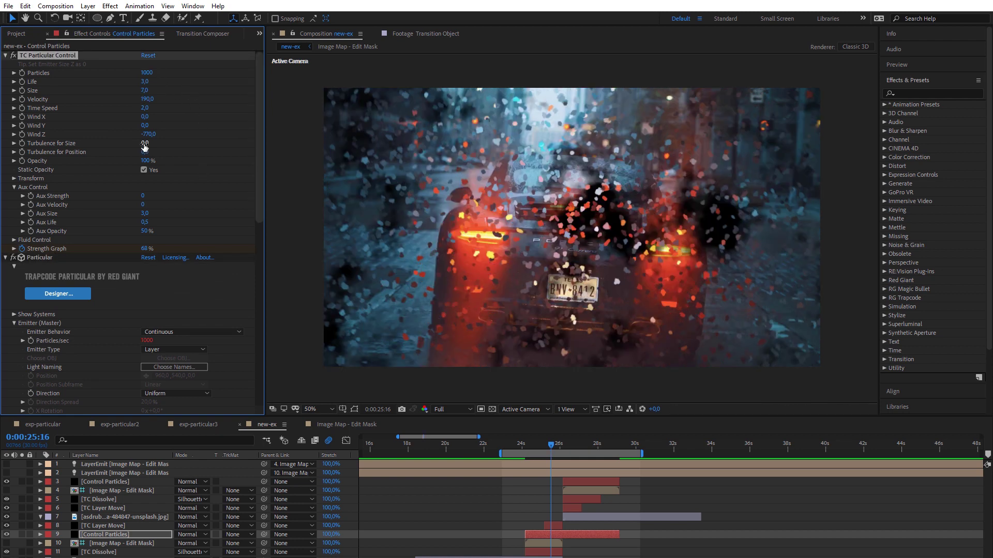
key("ctrl+z")
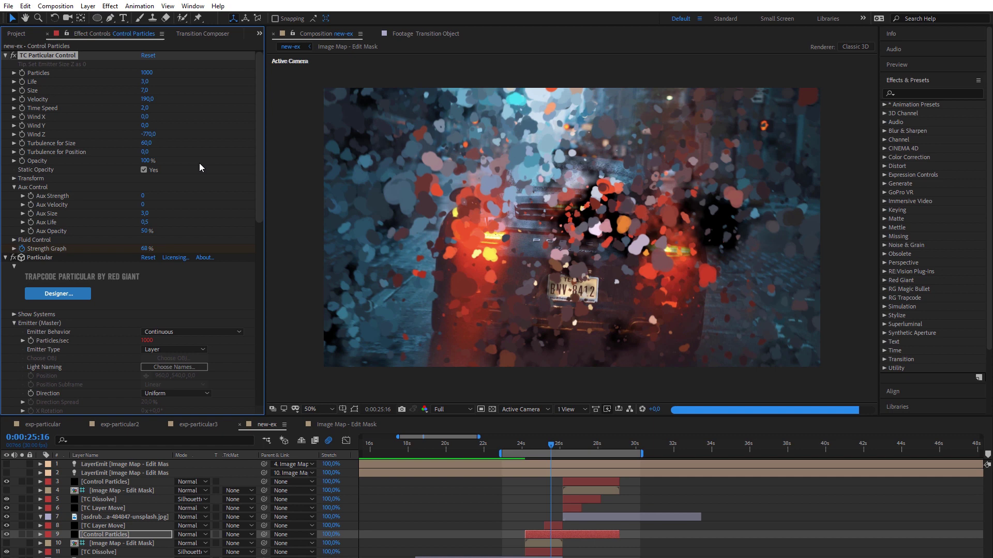
Set Particular's Size Random to 39% and expand the Layer Emitter settings
scroll(197, 172, "down", 15)
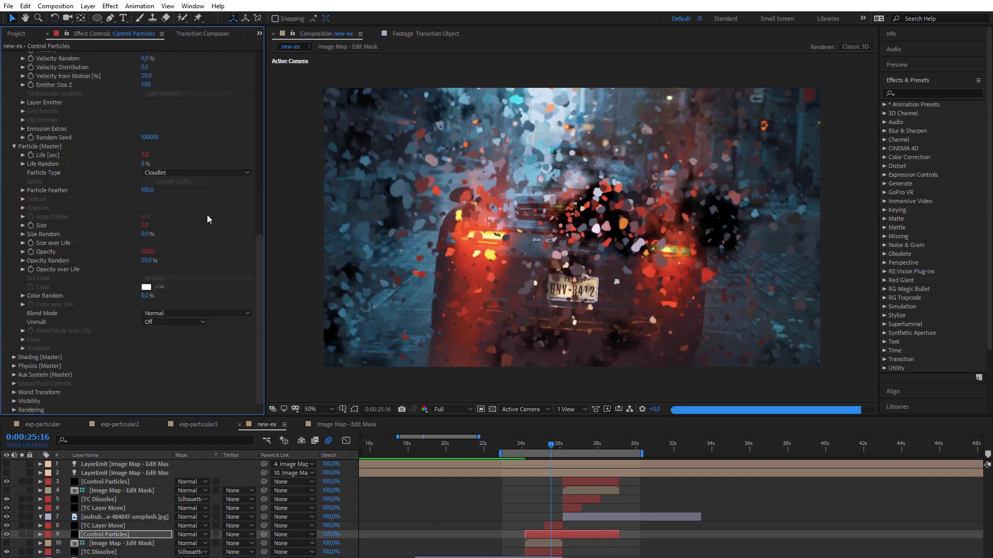
left_click_drag(148, 235, 208, 264)
scroll(175, 255, "up", 15)
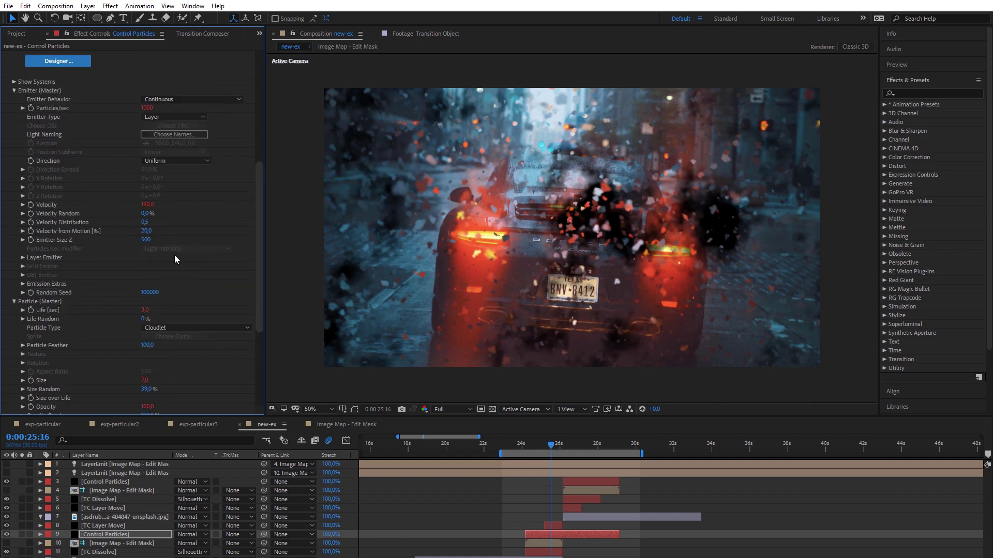
left_click(23, 261)
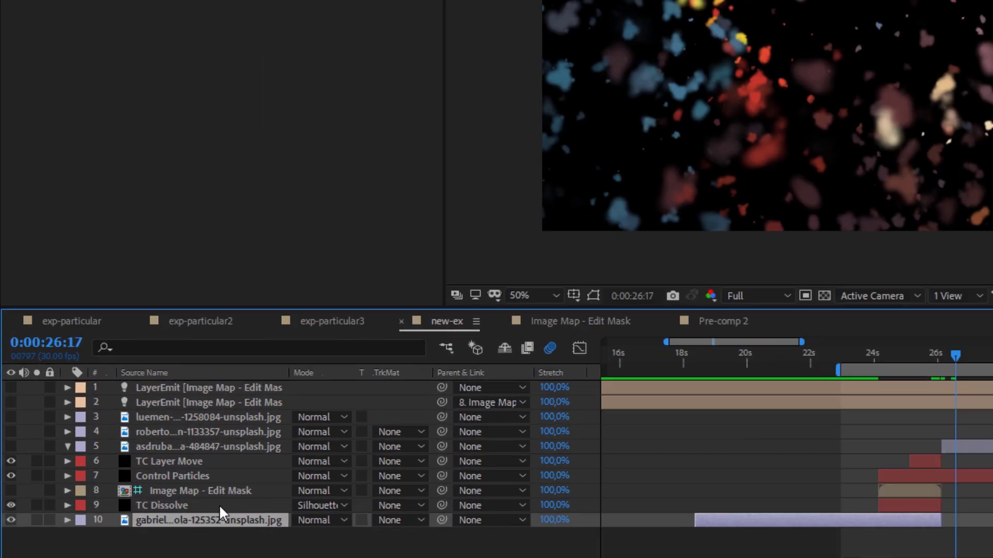
Pre-compose the outgoing image with its transition layers and both LayerEmit lights, moving all attributes into the new composition
left_click(217, 461, "shift")
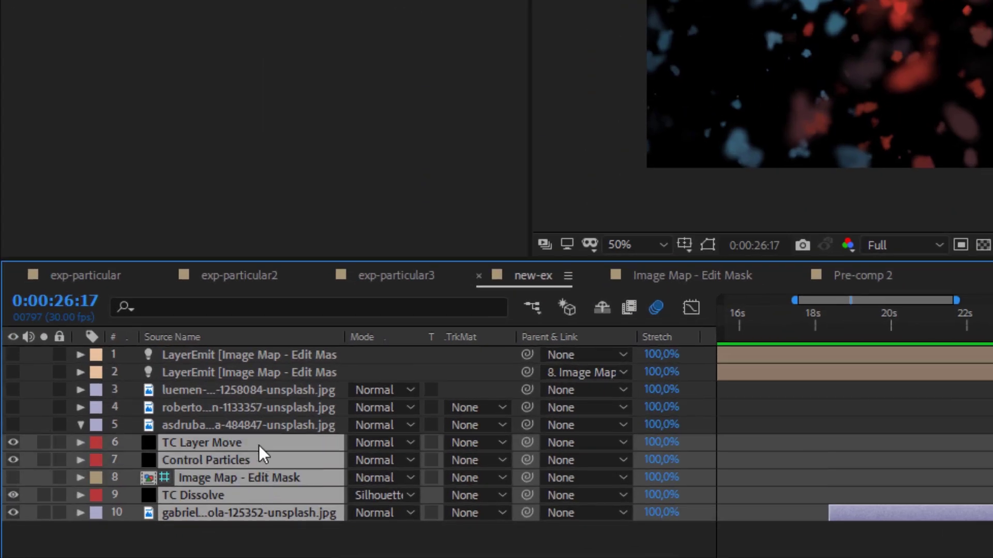
left_click(280, 372, "ctrl")
left_click(266, 355, "ctrl")
right_click(268, 352)
left_click(321, 264)
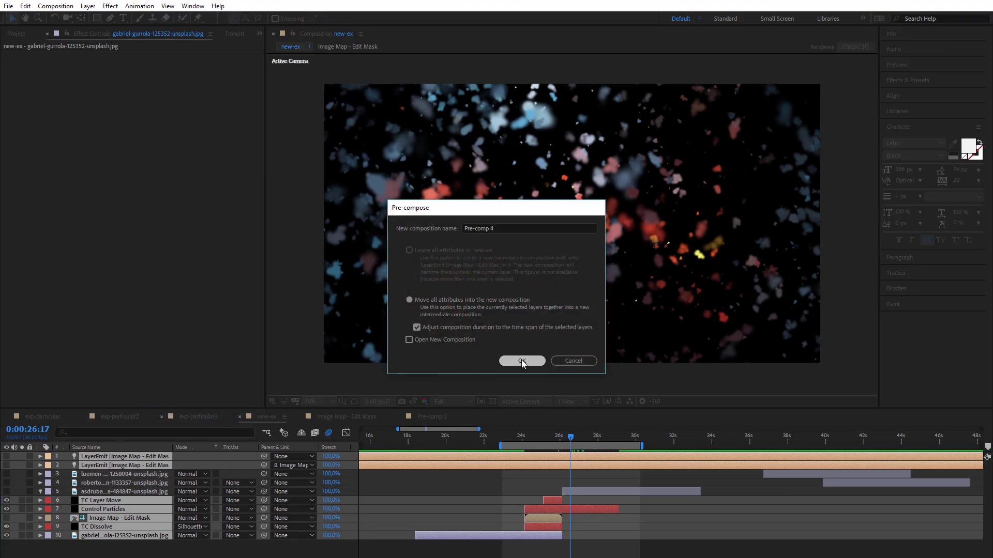
left_click(522, 360)
Move the red car image layer directly beneath the pre-composition and set the current time to 0:00:26:05
left_click_drag(103, 483, 100, 467)
left_click(570, 440)
left_click_drag(570, 440, 563, 441)
Add a 40-frame IN PRSO Control transition as an adjustment layer for the red car image, with 45° rotation and adjusted zoom
left_click(233, 34)
left_click(76, 255)
left_click(67, 270)
scroll(100, 235, "down", 8)
left_click_drag(39, 217, 84, 217)
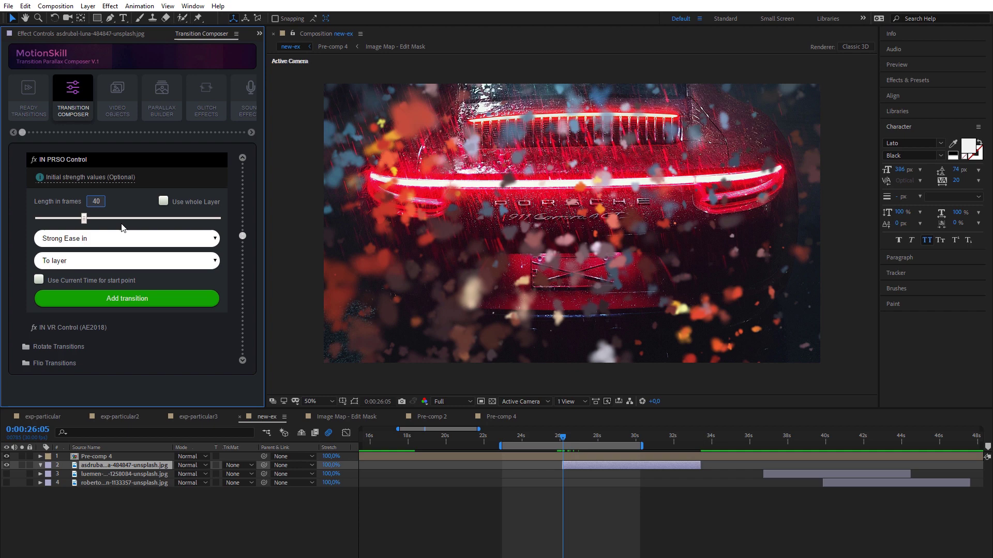
left_click(113, 238)
left_click(98, 261)
left_click(85, 290)
left_click(113, 299)
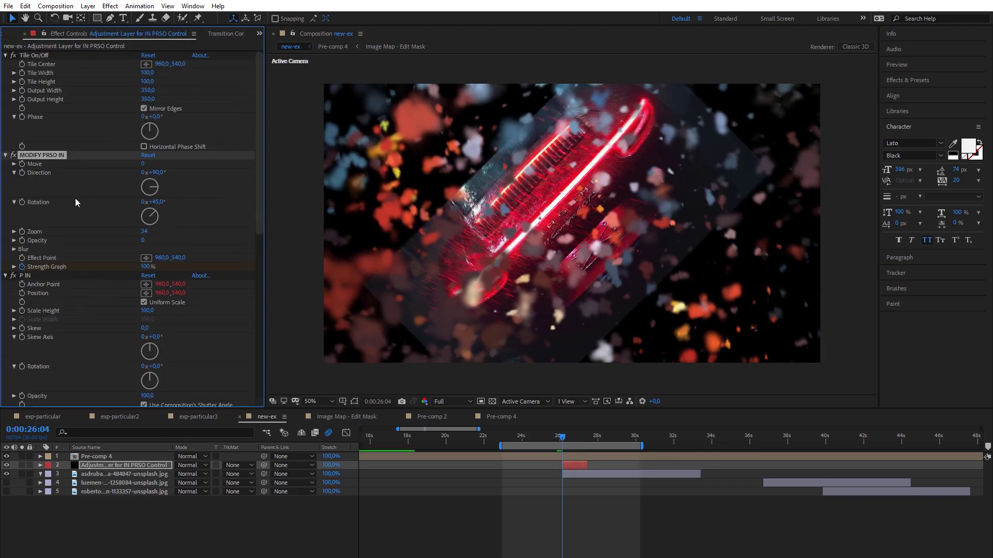
left_click_drag(145, 232, 152, 208)
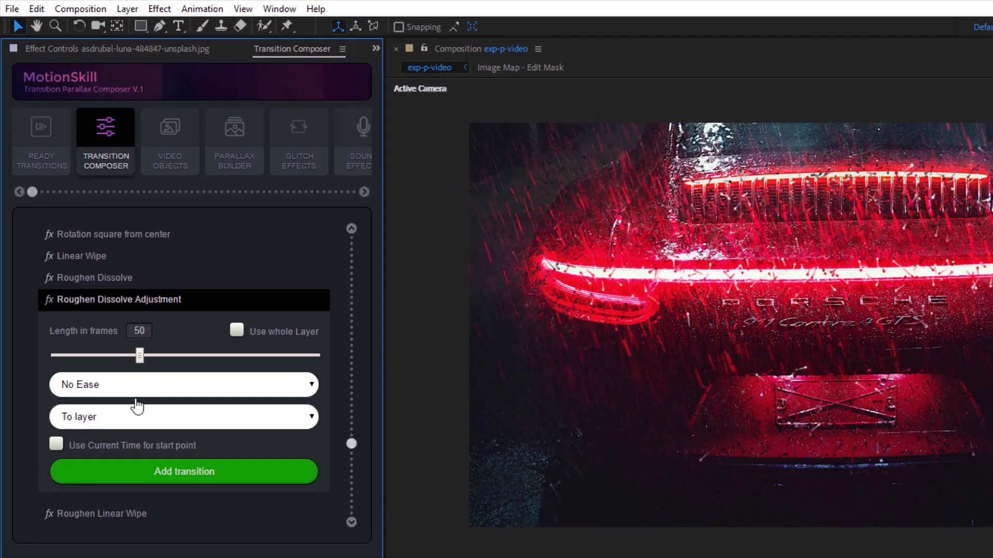
Add a 50-frame Roughen Dissolve Adjustment transition with No Ease in exp-p-video, with Evolution Speed 50 and Scale 500
left_click(155, 469)
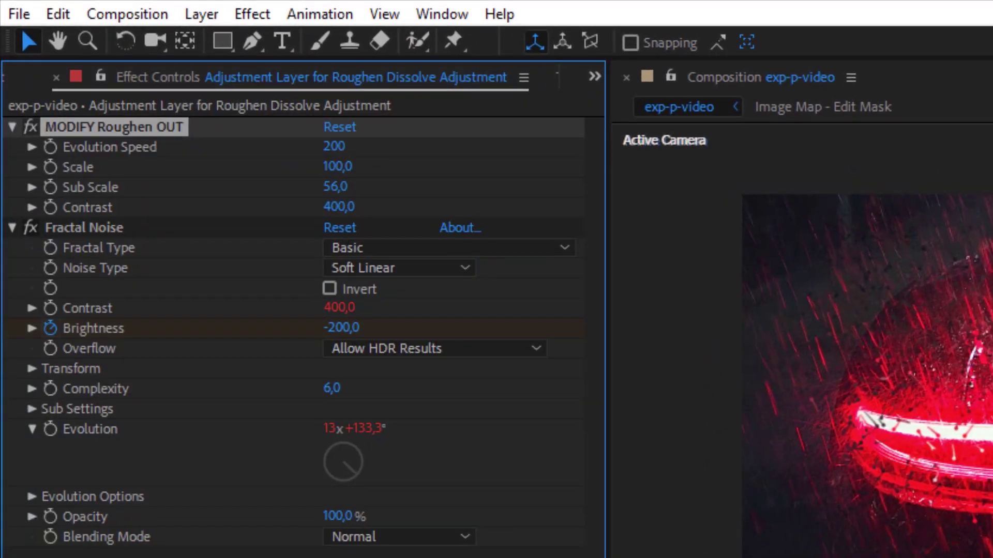
left_click(334, 146)
type("50")
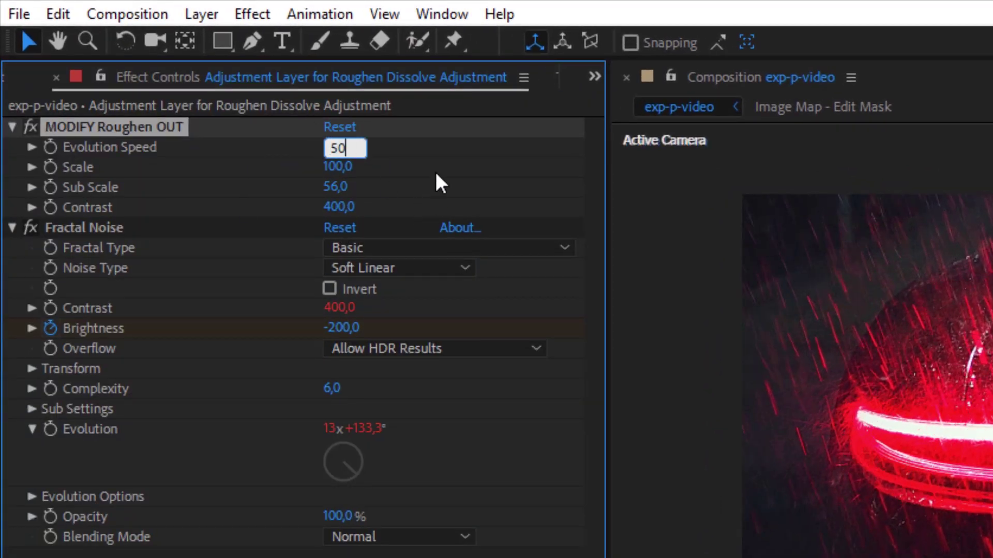
key("Tab")
type("500")
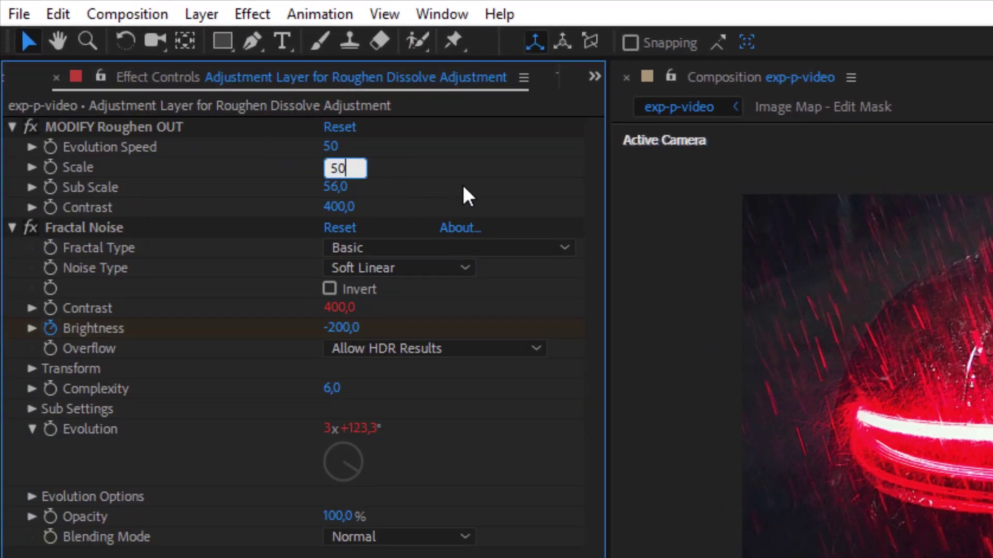
key("Return")
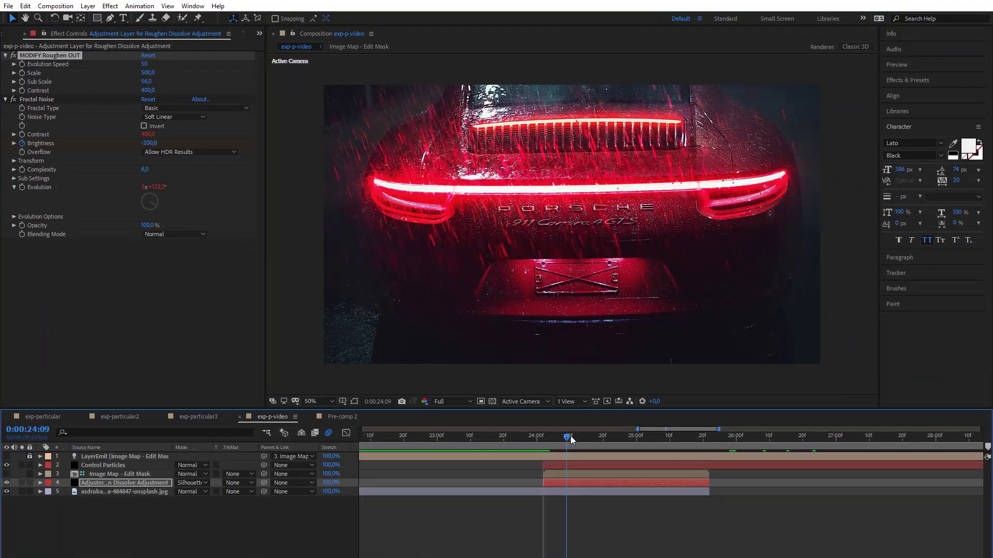
Enable the Enable Roughen dissolve layer inside the Image Map - Edit Mask composition and preview its dissolve
left_click_drag(570, 439, 650, 439)
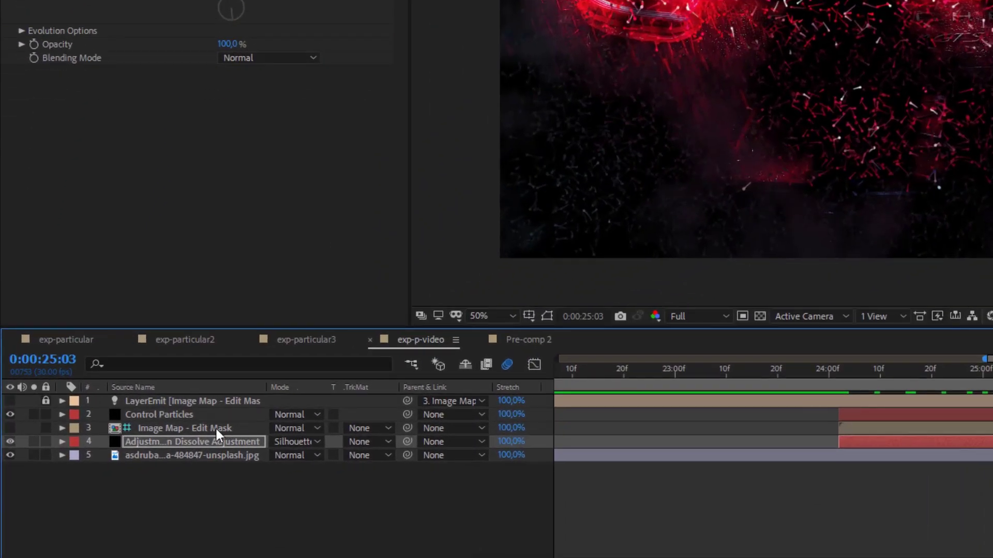
double_click(216, 430)
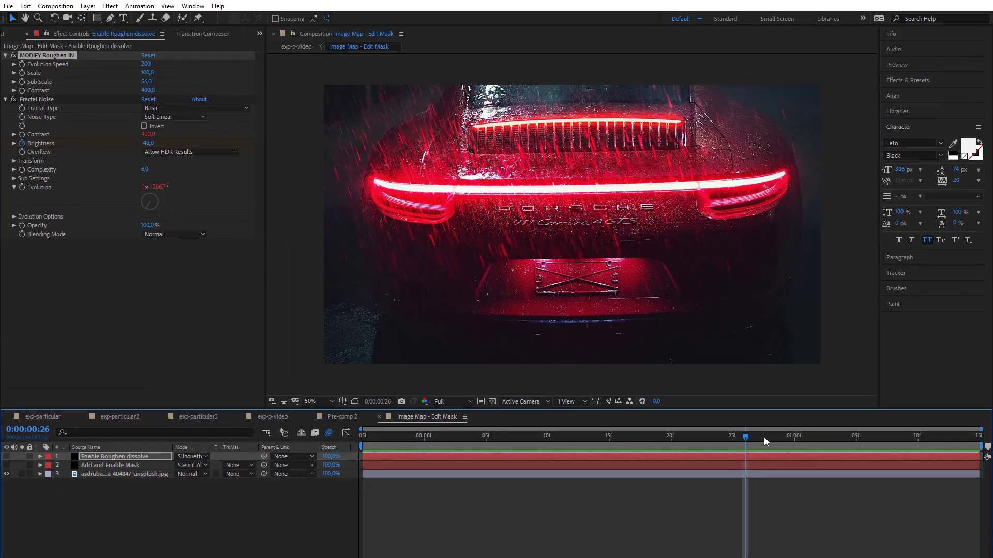
left_click(117, 458)
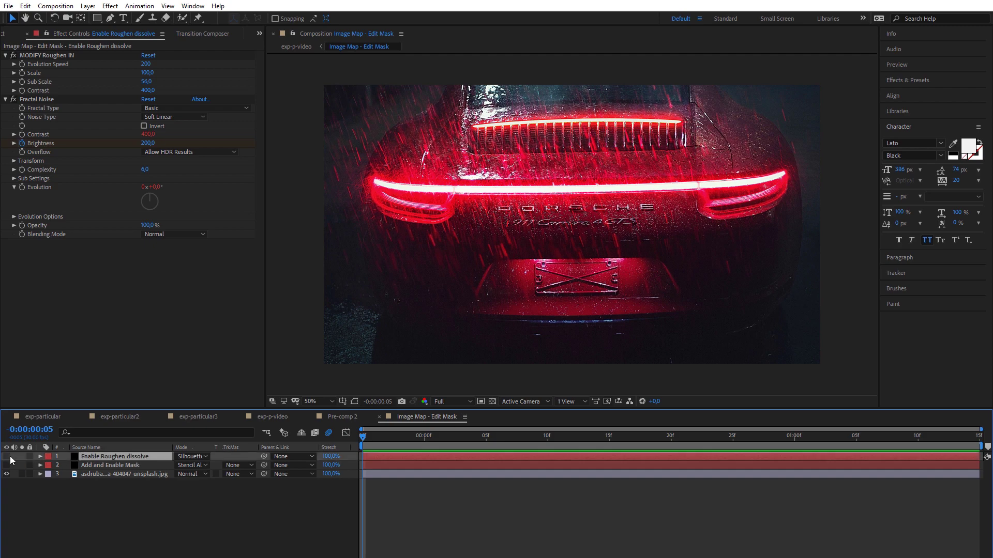
left_click(6, 457)
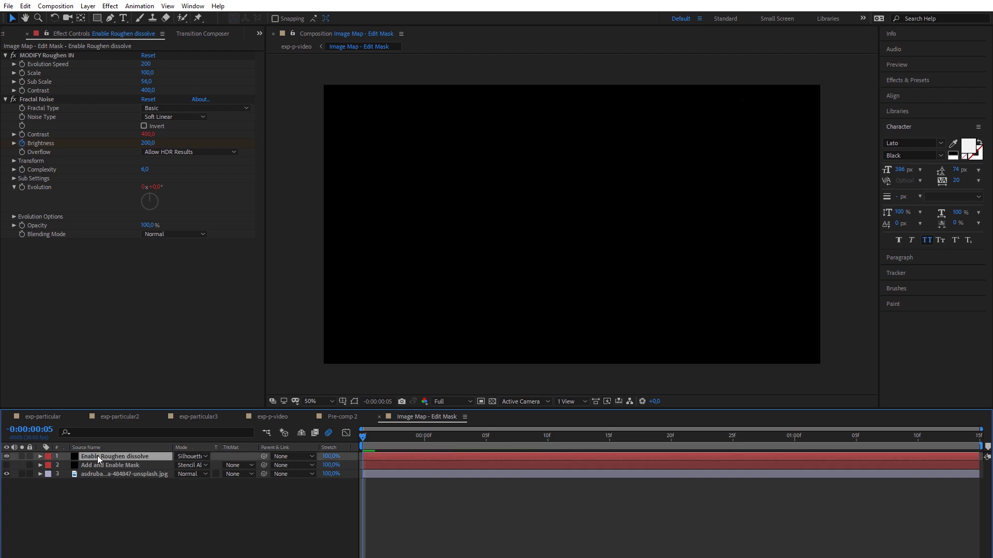
left_click_drag(363, 434, 601, 435)
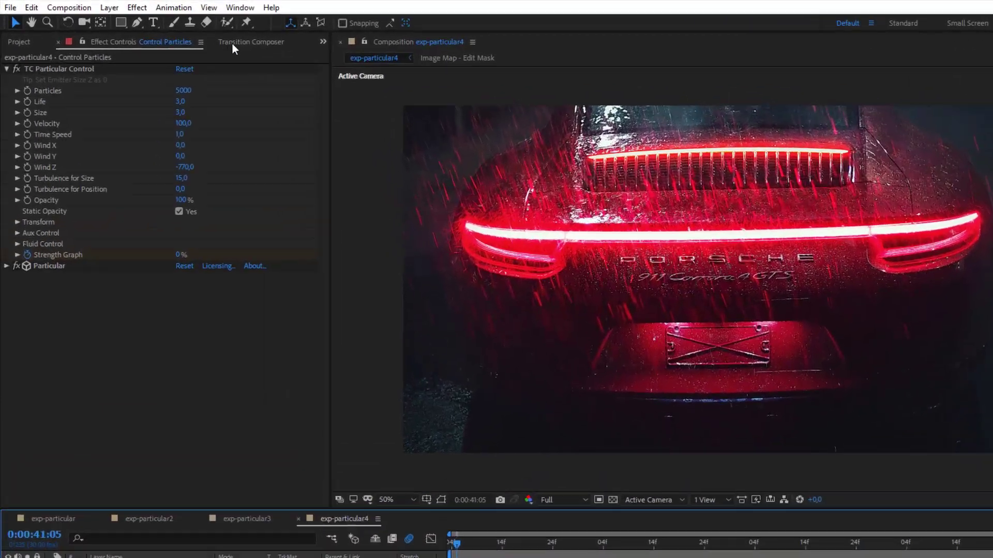
Add a Camera with Transition Control covering the Control Particles layer in exp-particular4
left_click(202, 33)
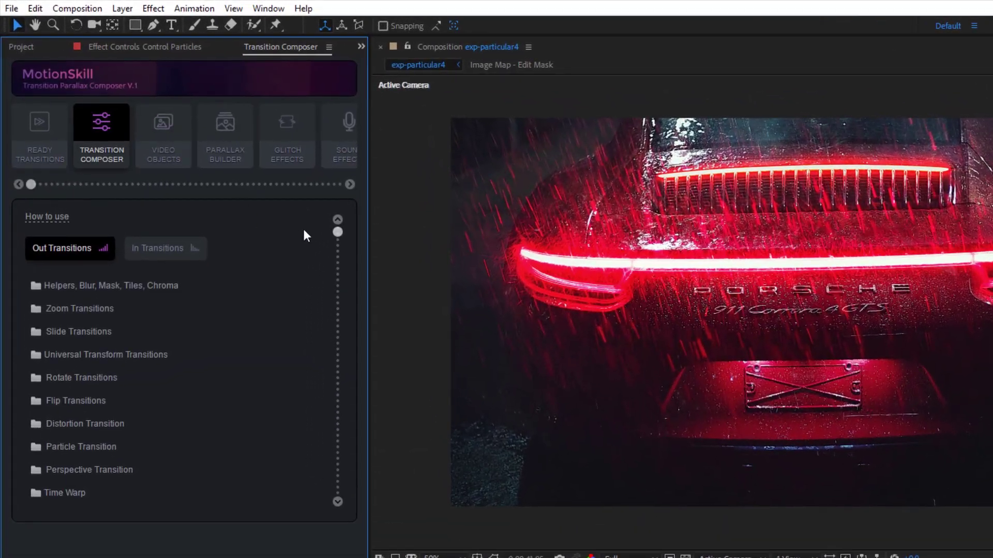
scroll(281, 146, "down", 7)
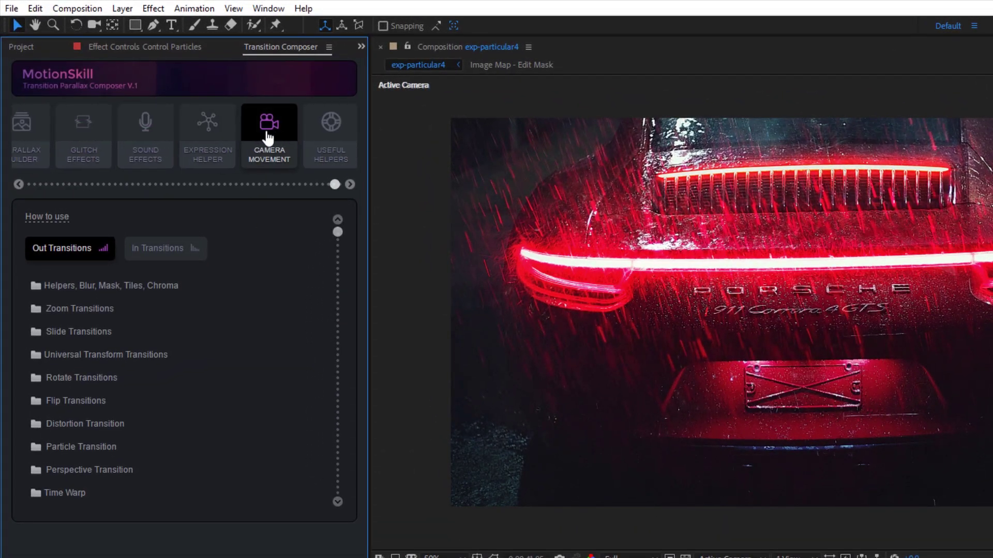
left_click(270, 139)
left_click(144, 225)
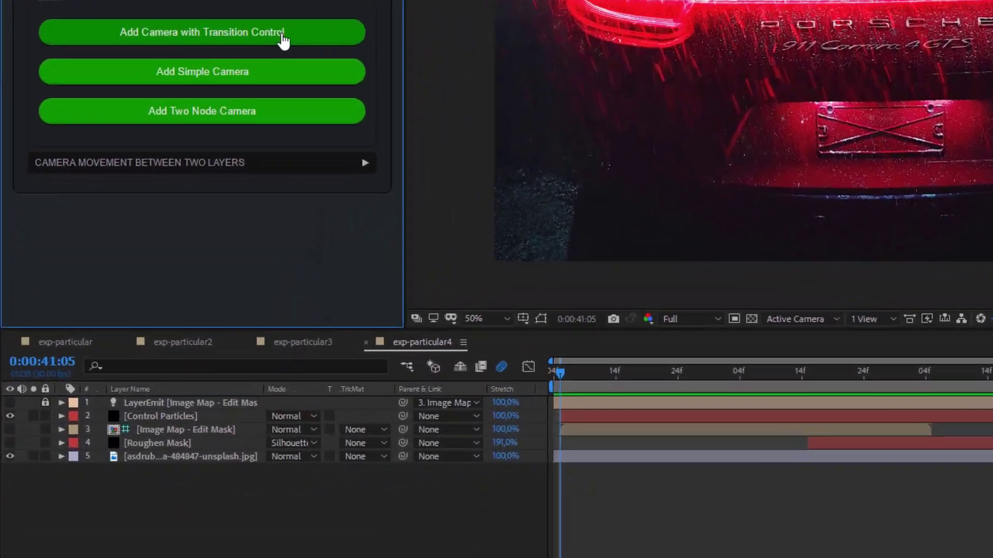
left_click(160, 416)
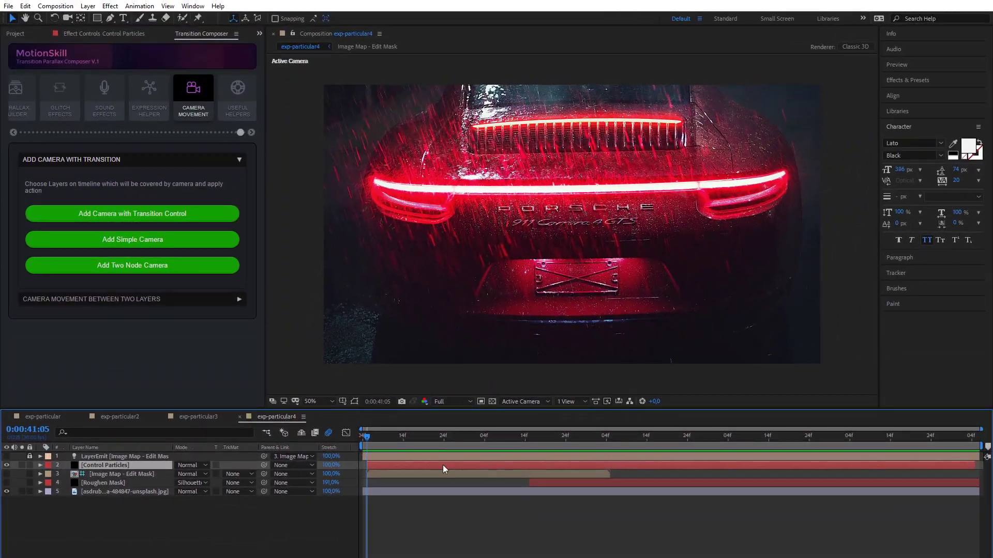
left_click(189, 217)
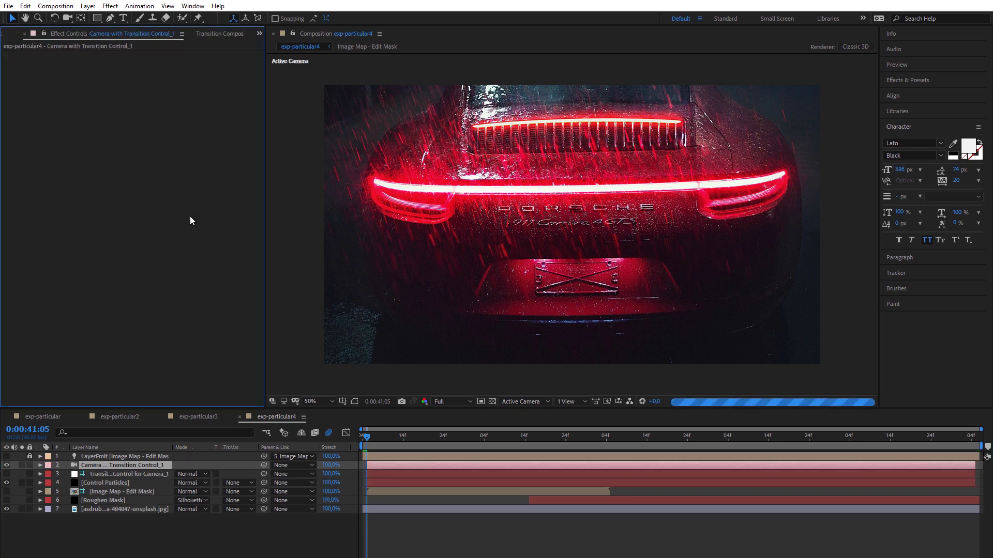
Set Position Offset Z to 290 on the camera's transition control layer and preview the camera movement
left_click_drag(367, 438, 587, 438)
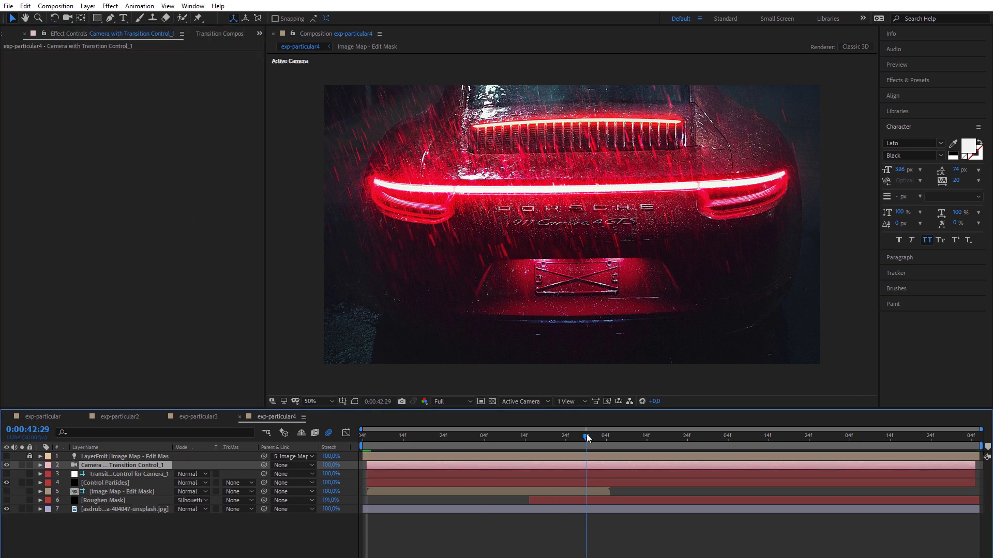
left_click(135, 474)
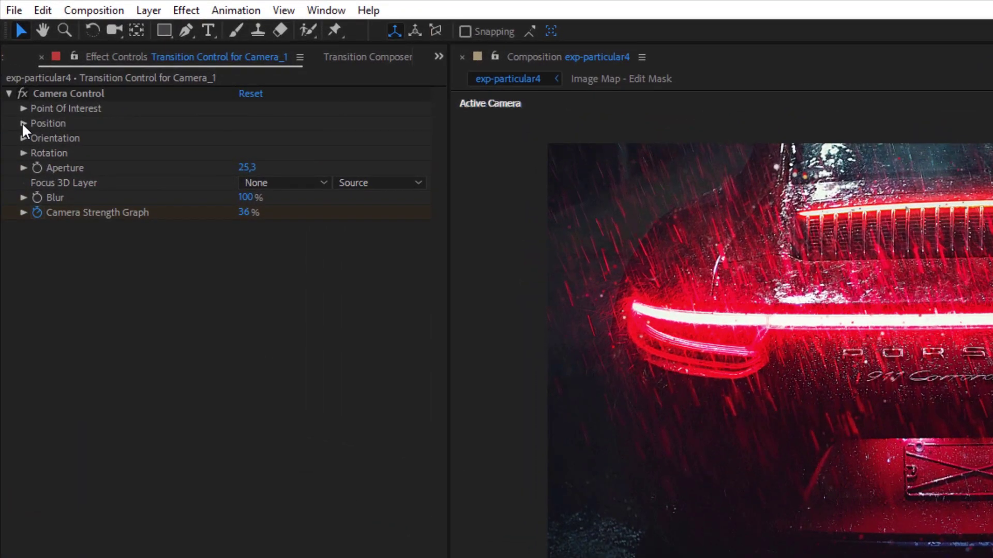
left_click(23, 123)
left_click_drag(241, 168, 256, 171)
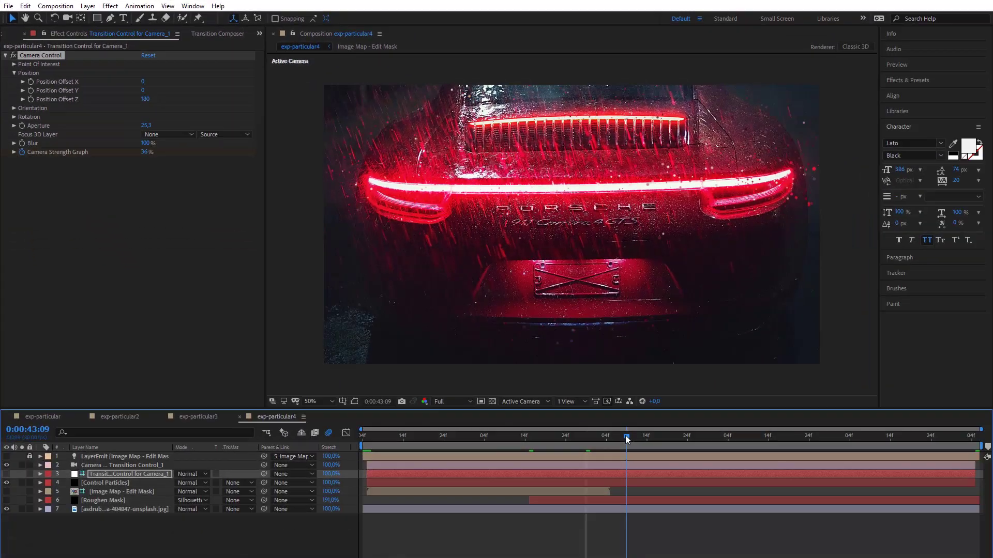
left_click_drag(625, 436, 903, 441)
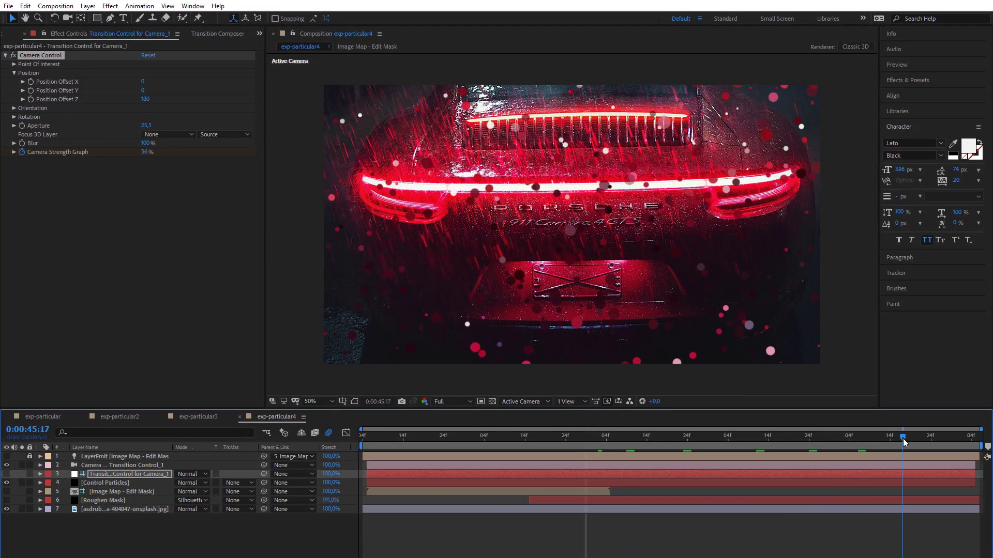
left_click(578, 475)
key("u")
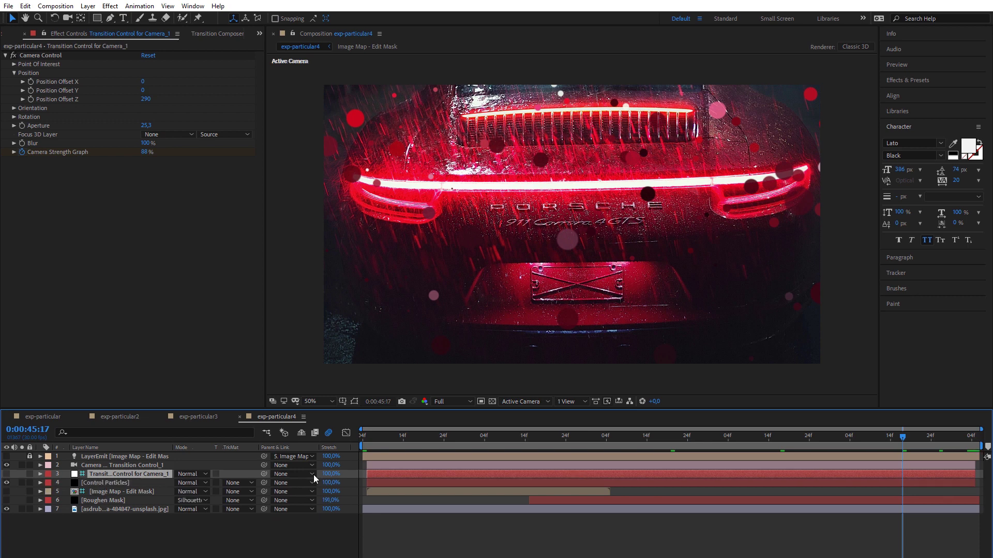
left_click_drag(396, 427, 393, 438)
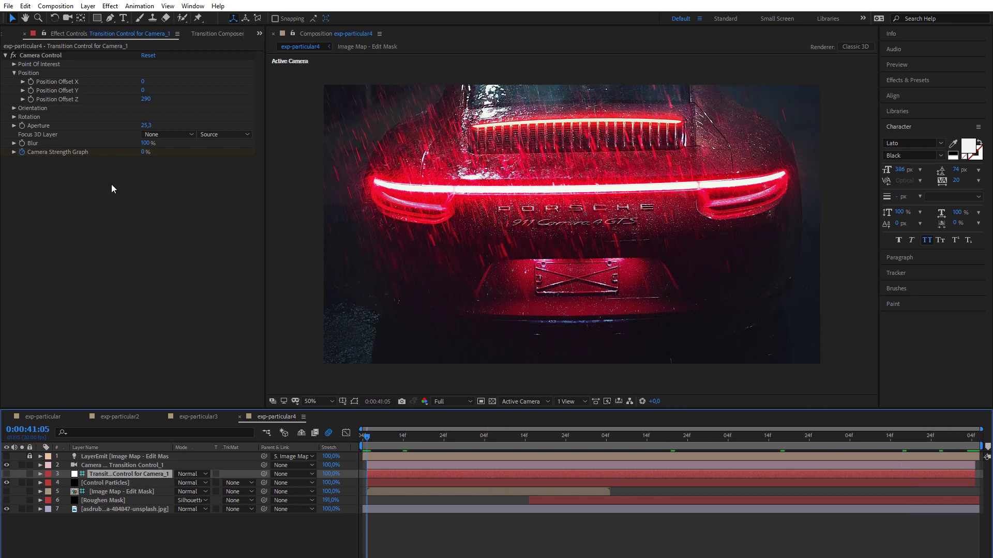
Try a Camera Control Aperture of 214,3 and preview the depth-of-field blur on the particles
left_click_drag(146, 125, 244, 126)
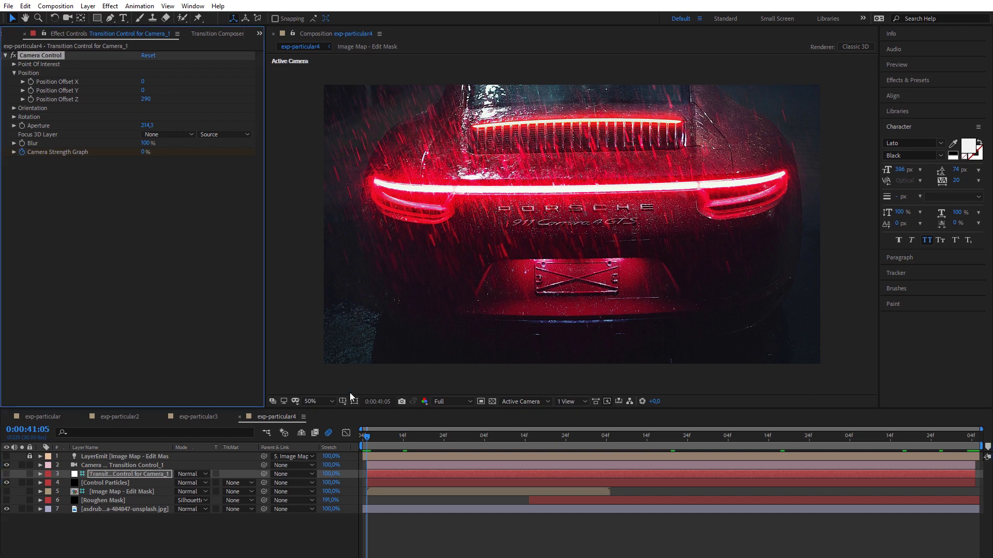
left_click_drag(367, 438, 587, 436)
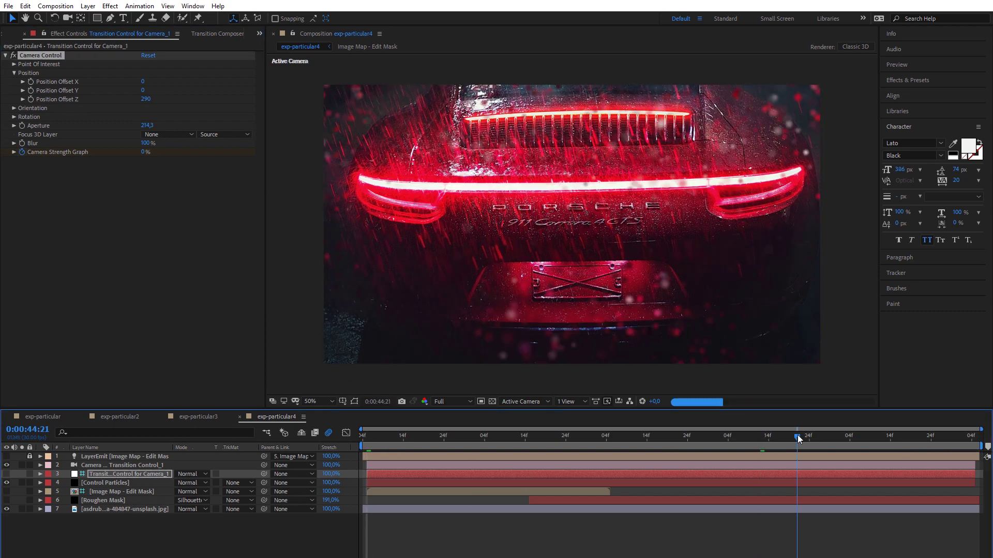
left_click(797, 436)
left_click_drag(797, 435, 567, 436)
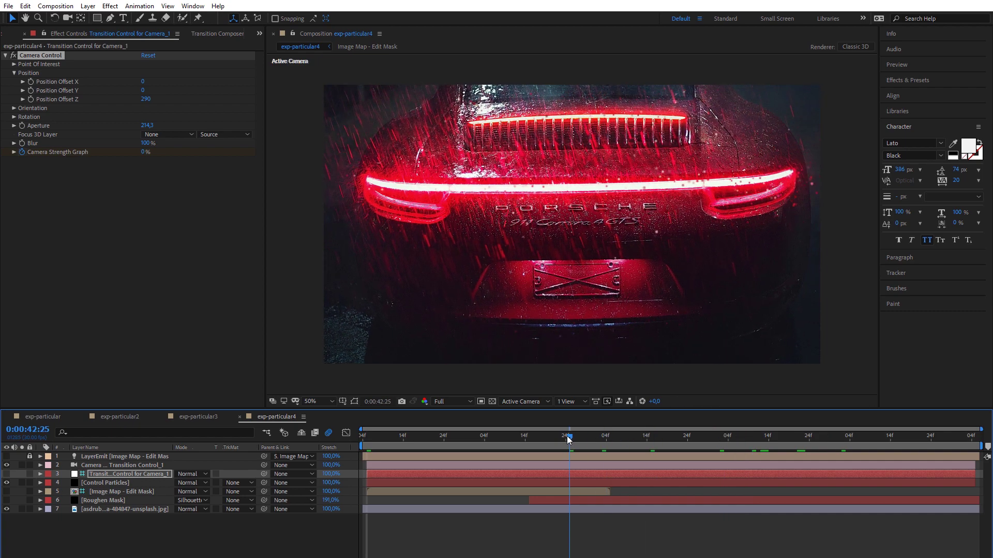
Lower the Camera Control Aperture to 165,3 and reduce it further for a softer depth-of-field blur
left_click(817, 436)
left_click_drag(146, 125, 135, 127)
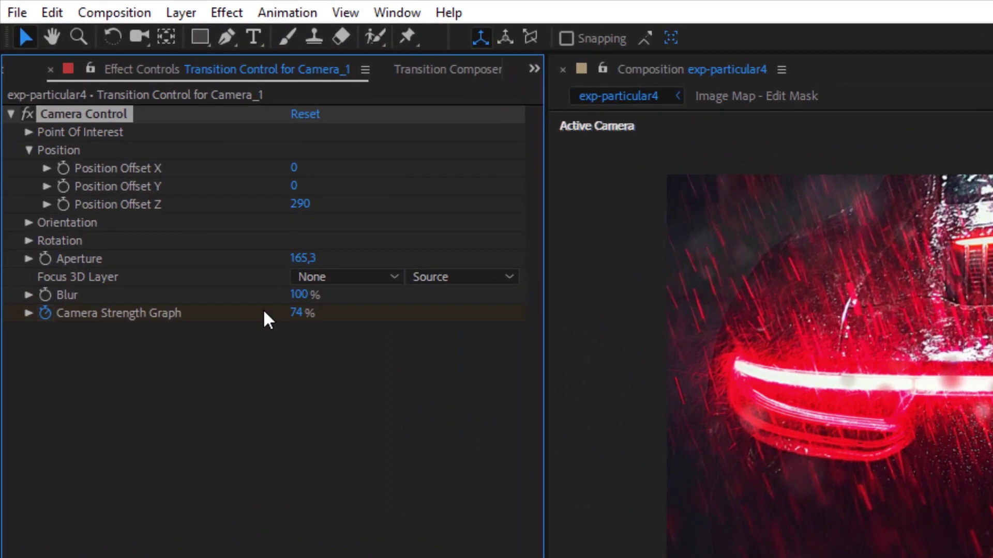
left_click_drag(302, 258, 251, 261)
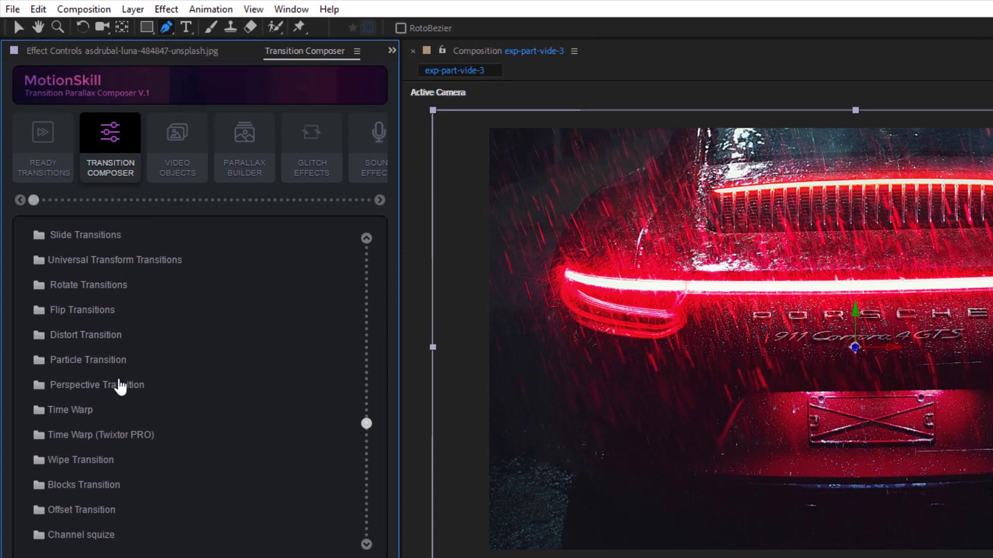
Add a 60-frame Trapcode Particular IN transition with No Ease to the car image layer in exp-part-vide-3
left_click(78, 362)
left_click(85, 473)
double_click(138, 274)
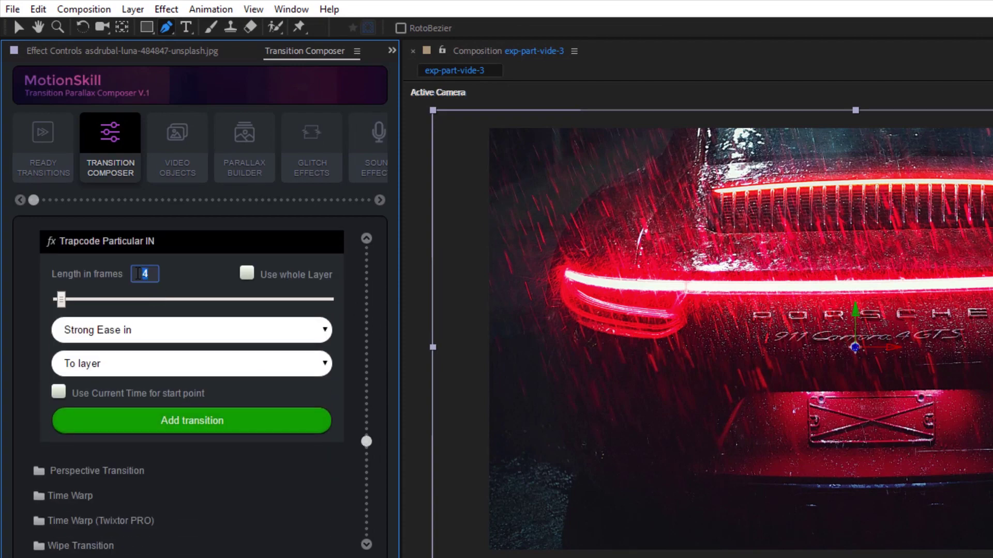
type("60")
left_click(165, 330)
left_click(147, 438)
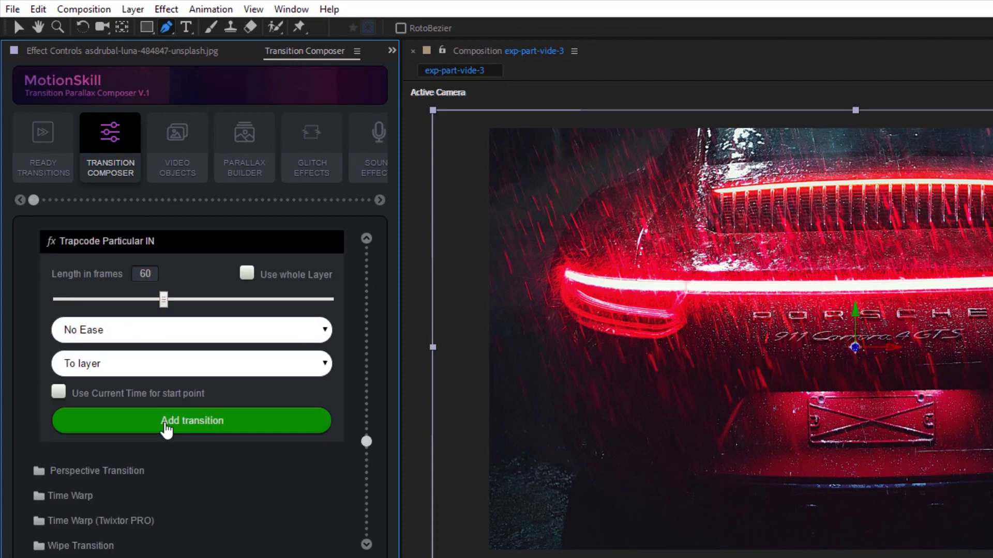
left_click(166, 428)
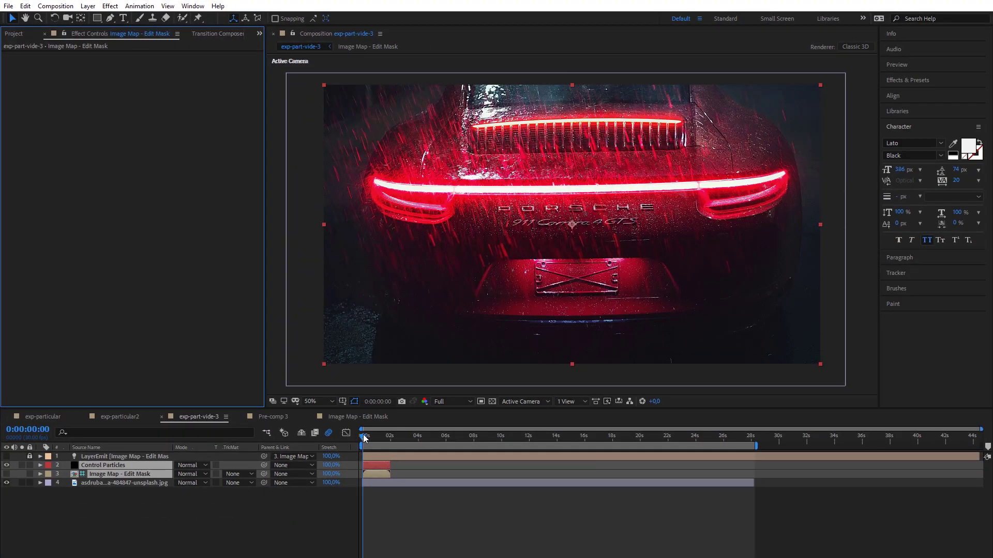
Set the Control Particles layer's Size to 5, Velocity to 200 and Wind Z to -550 in TC Particular Control
mouse_move(363, 434)
left_mouse_down()
mouse_move(394, 436)
mouse_move(364, 436)
left_mouse_up()
left_click(122, 467)
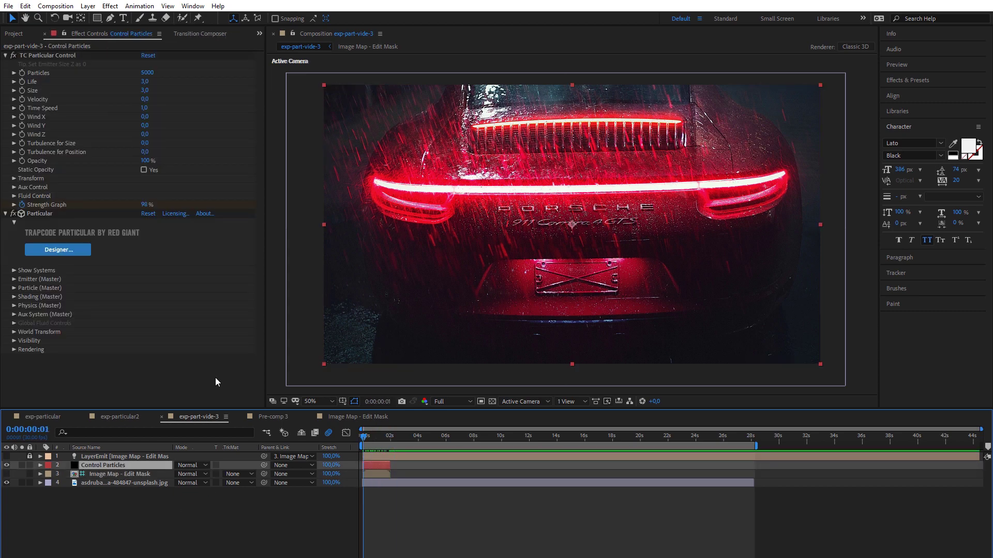
key("Home")
left_click(145, 90)
type("5")
left_click(144, 99)
type("200")
left_click(144, 134)
type("-550")
key("Return")
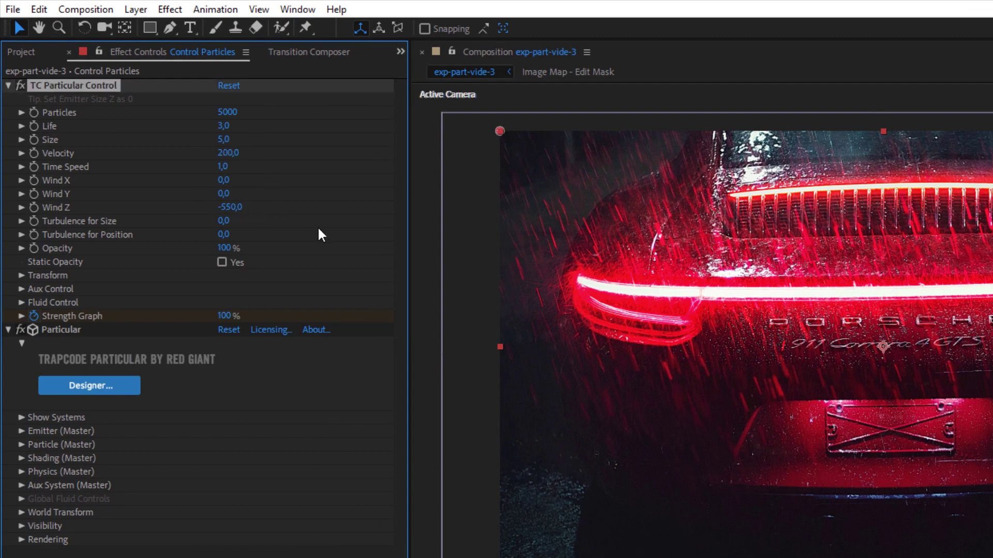
Set Turbulence for Position to 45, Aux Strength to 50 and Aux Velocity to 20, and preview the particles
left_click(222, 234)
type("45")
key("Return")
left_click(22, 289)
left_click(223, 302)
type("50")
key("Tab")
type("20")
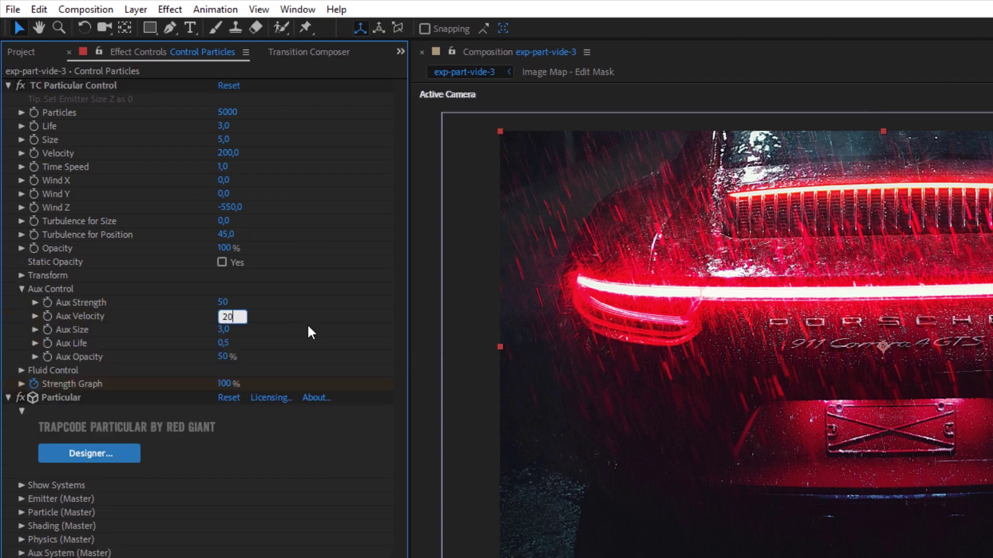
key("Return")
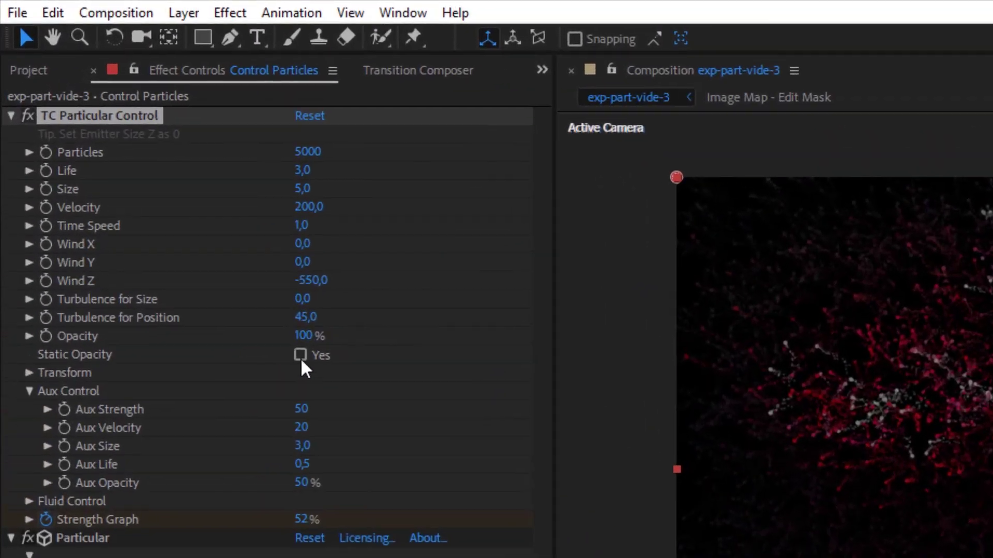
mouse_move(377, 440)
left_mouse_down()
mouse_move(392, 441)
mouse_move(365, 439)
mouse_move(399, 441)
mouse_move(366, 435)
left_mouse_up()
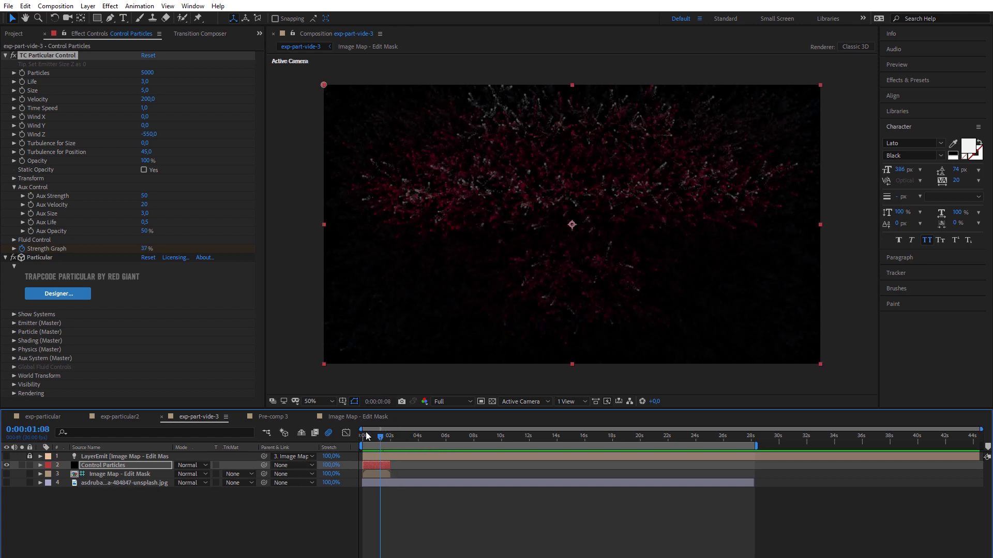
Raise the Pre Run value in the Emission Extras of Particular's master emitter above 0%
left_click(14, 323)
scroll(16, 328, "down", 5)
scroll(14, 276, "down", 3)
left_click(23, 296)
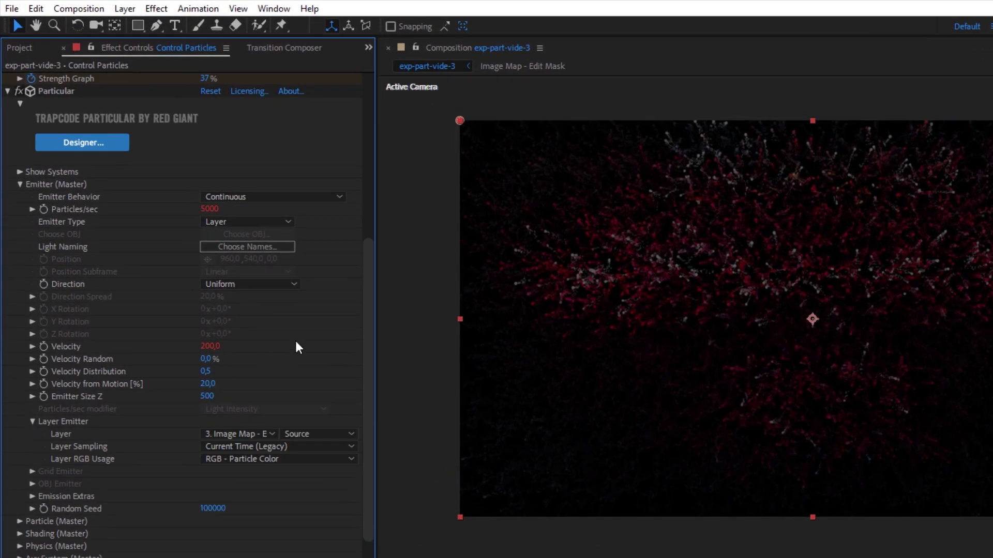
scroll(305, 362, "down", 1)
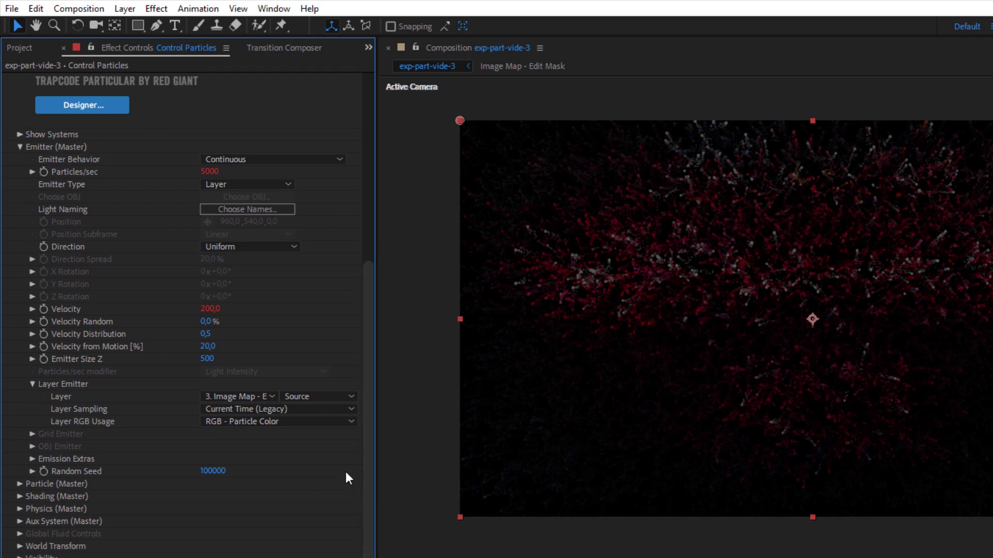
left_click(31, 459)
scroll(368, 415, "down", 1)
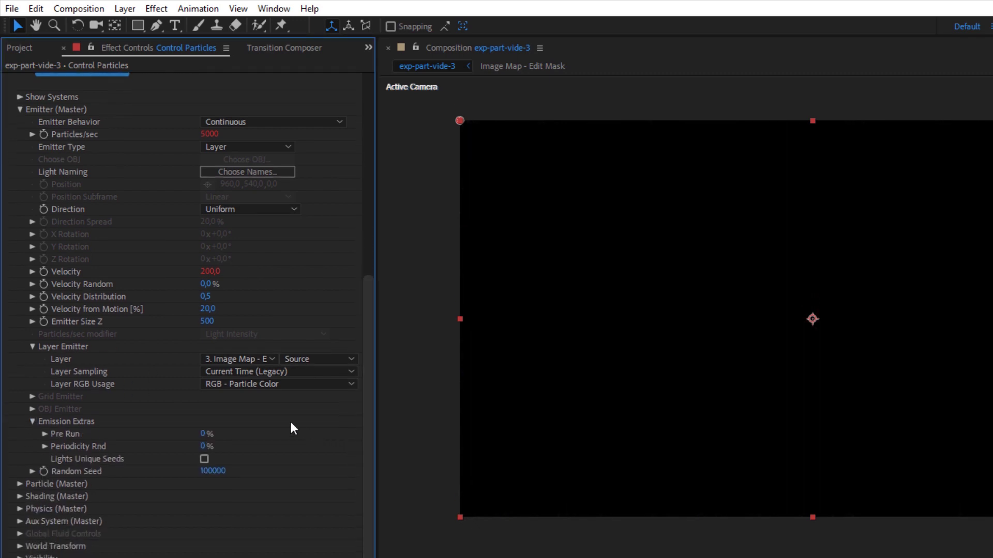
left_click_drag(205, 434, 227, 435)
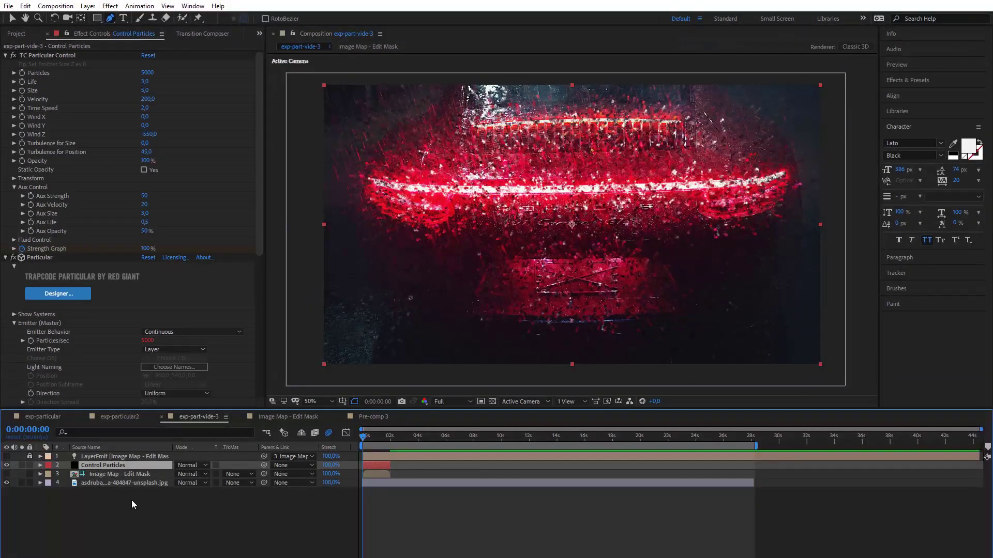
Make the car image layer visible beneath the particles and select it for another Transition Composer transition
left_click(7, 483)
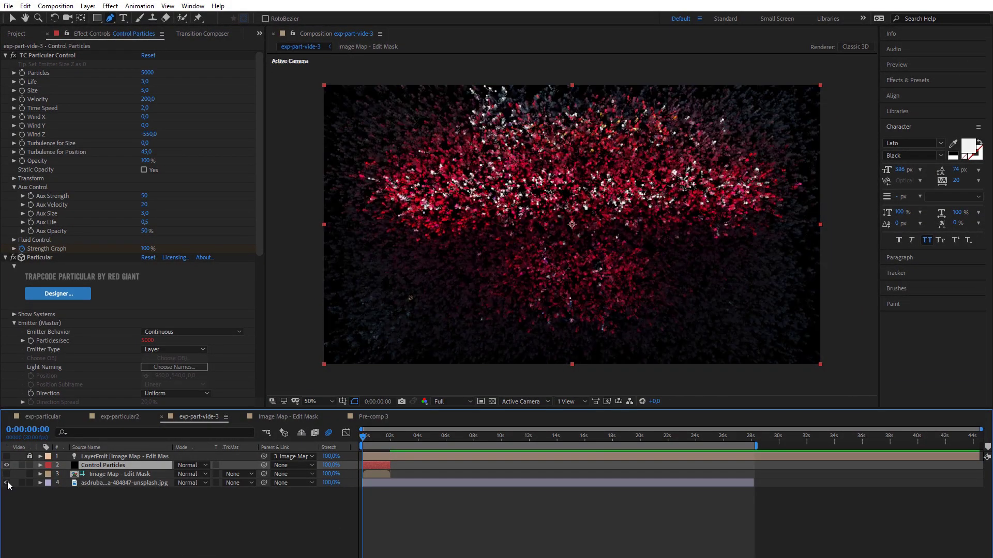
left_click(7, 482)
left_click(124, 483)
left_click(228, 36)
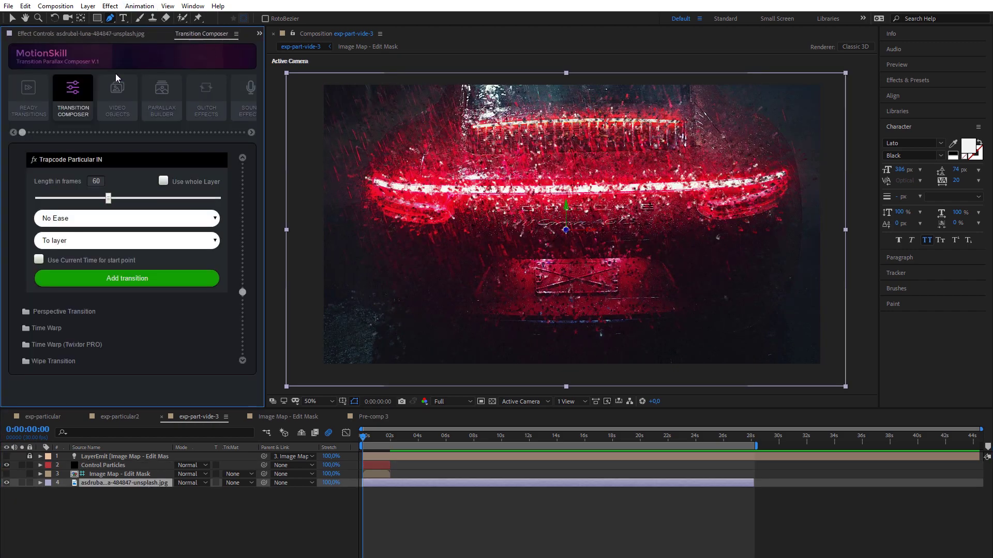